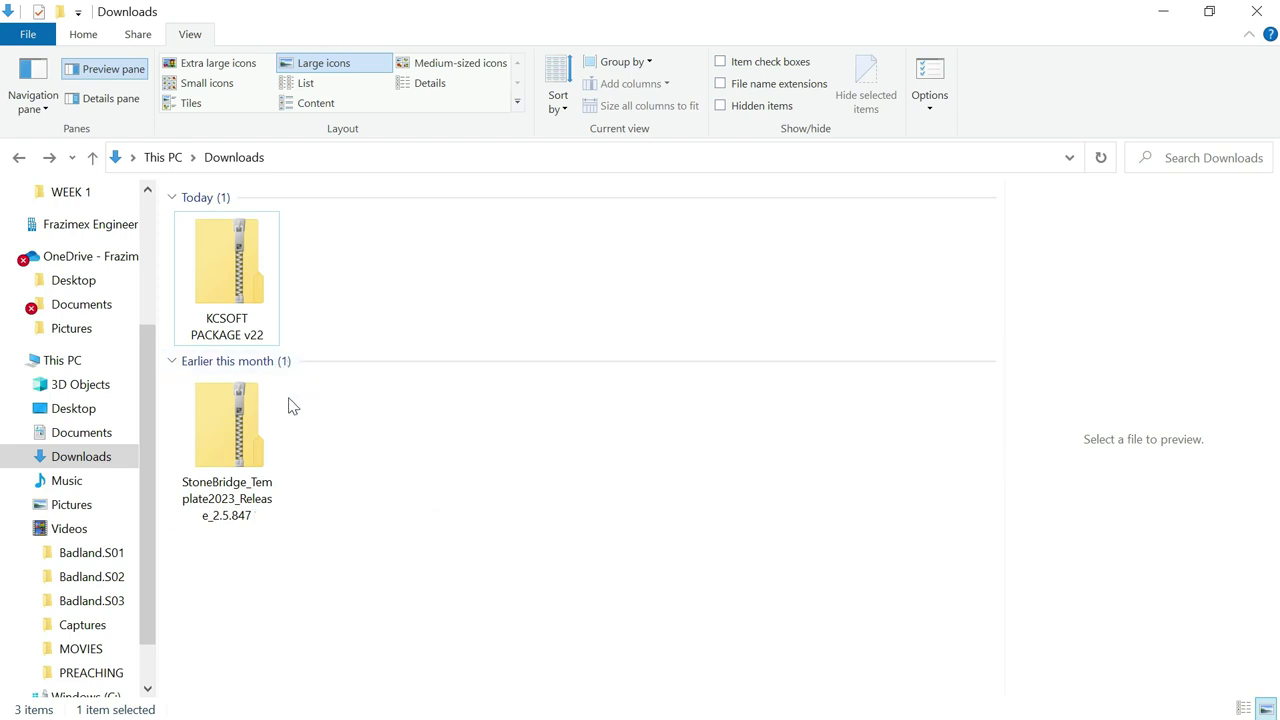
Copy the KCSOFT PACKAGE v22 zip in Downloads and switch to OneDrive's Documents folder
mouse_move(247, 518)
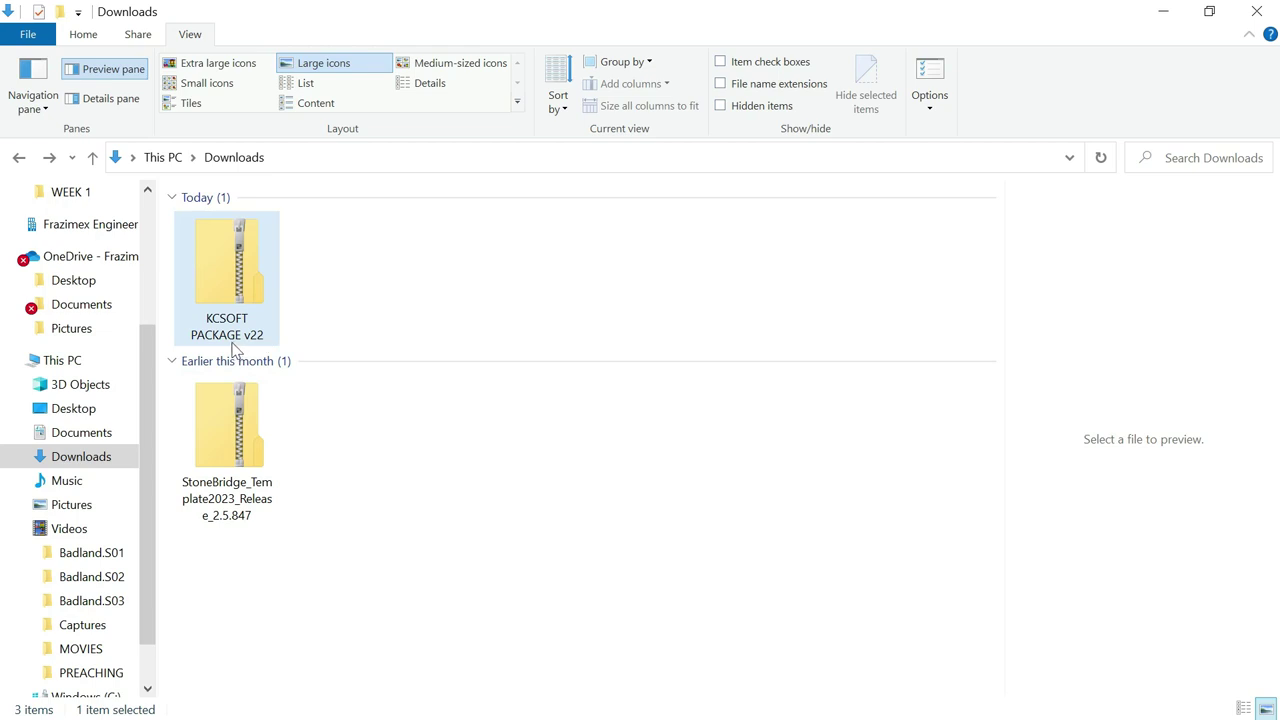
mouse_move(270, 340)
click(389, 260)
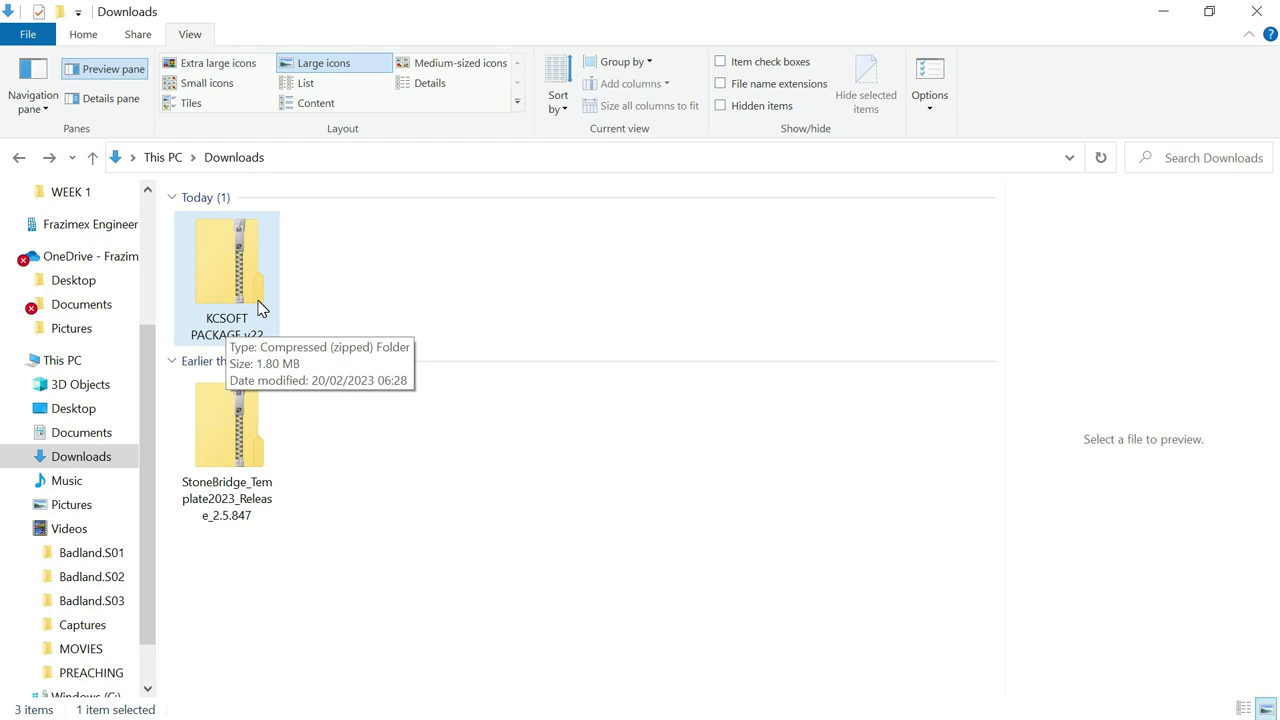
drag(371, 251, 236, 268)
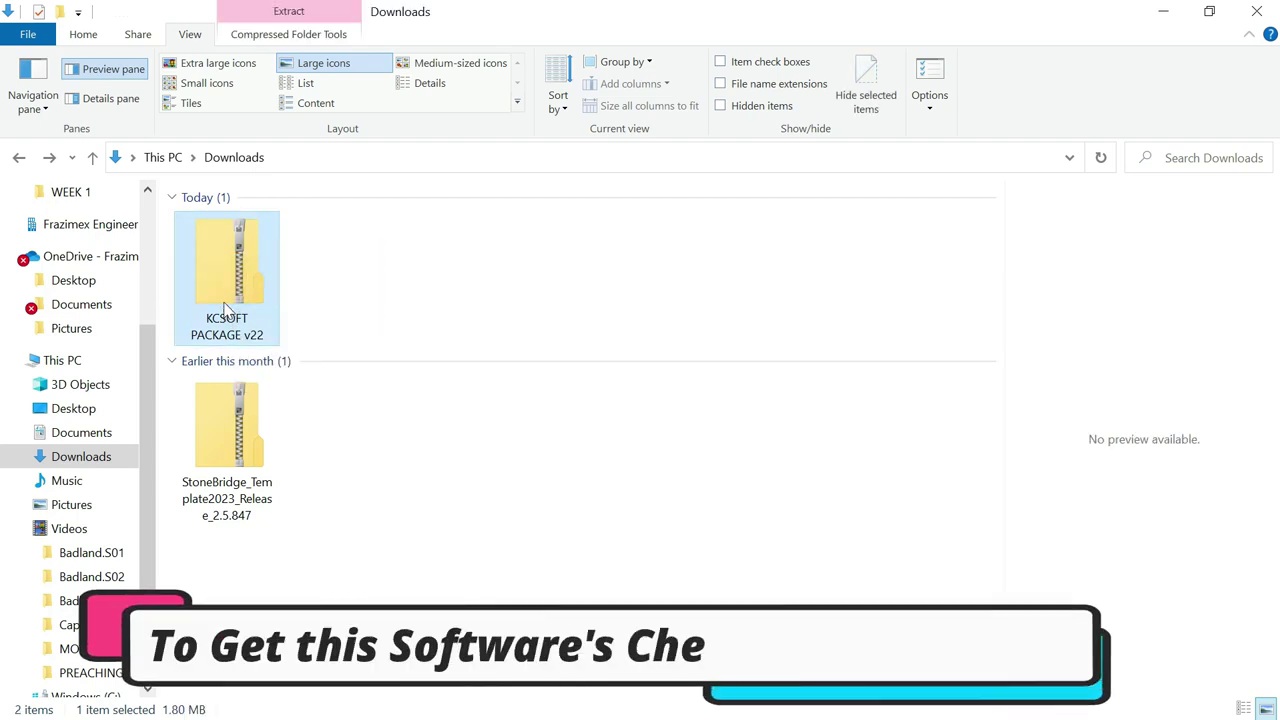
right_click(236, 268)
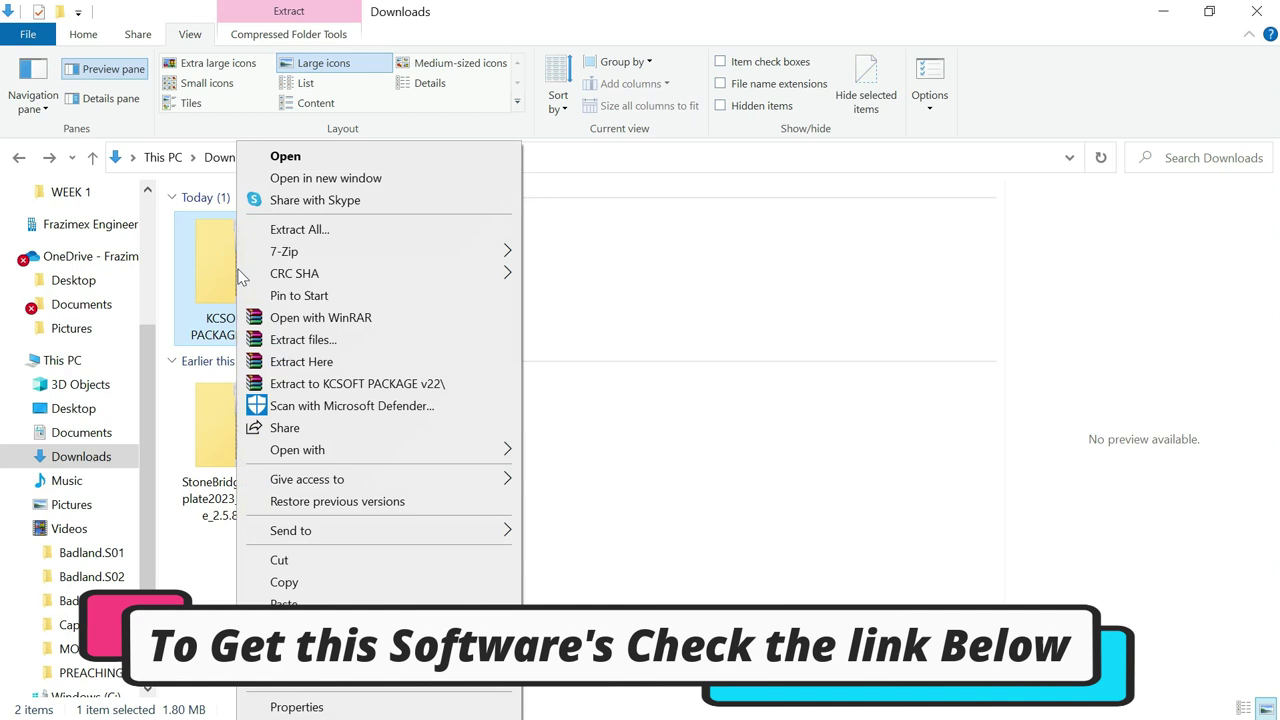
click(304, 584)
click(85, 305)
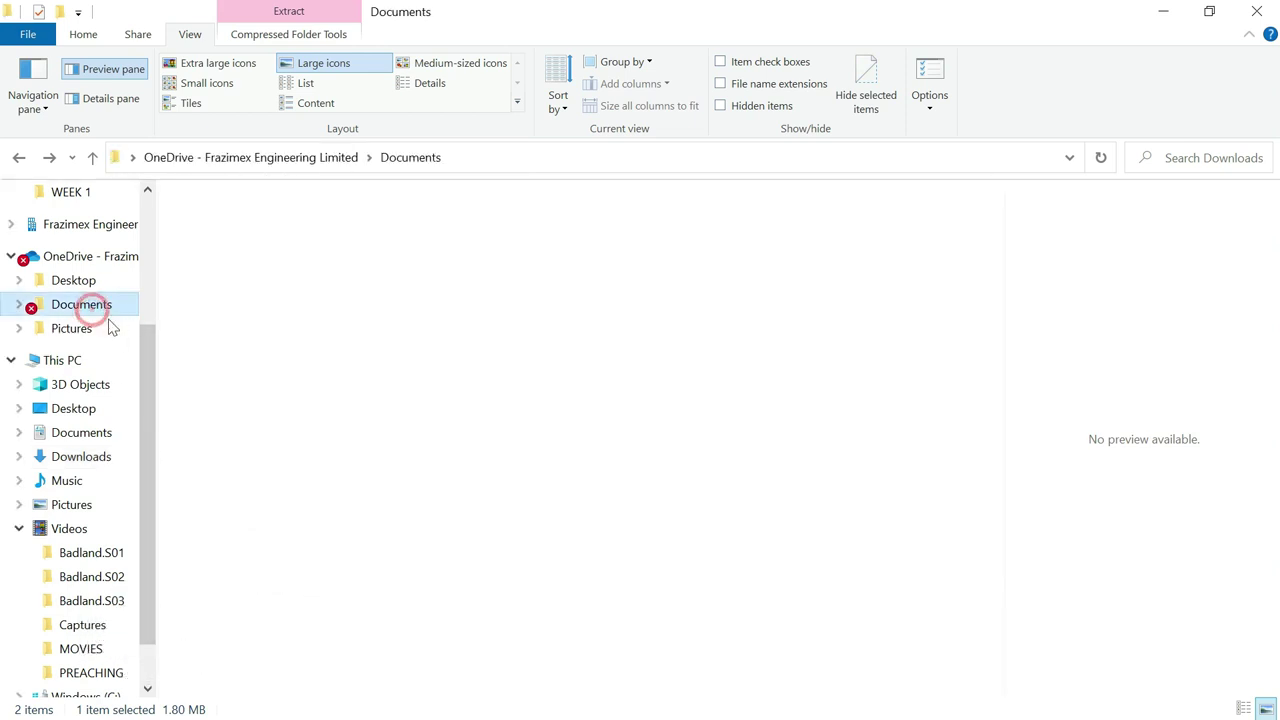
Delete the old KCSOFT PACKAGE v22 folder in This PC Documents and paste the copied zip there
click(80, 434)
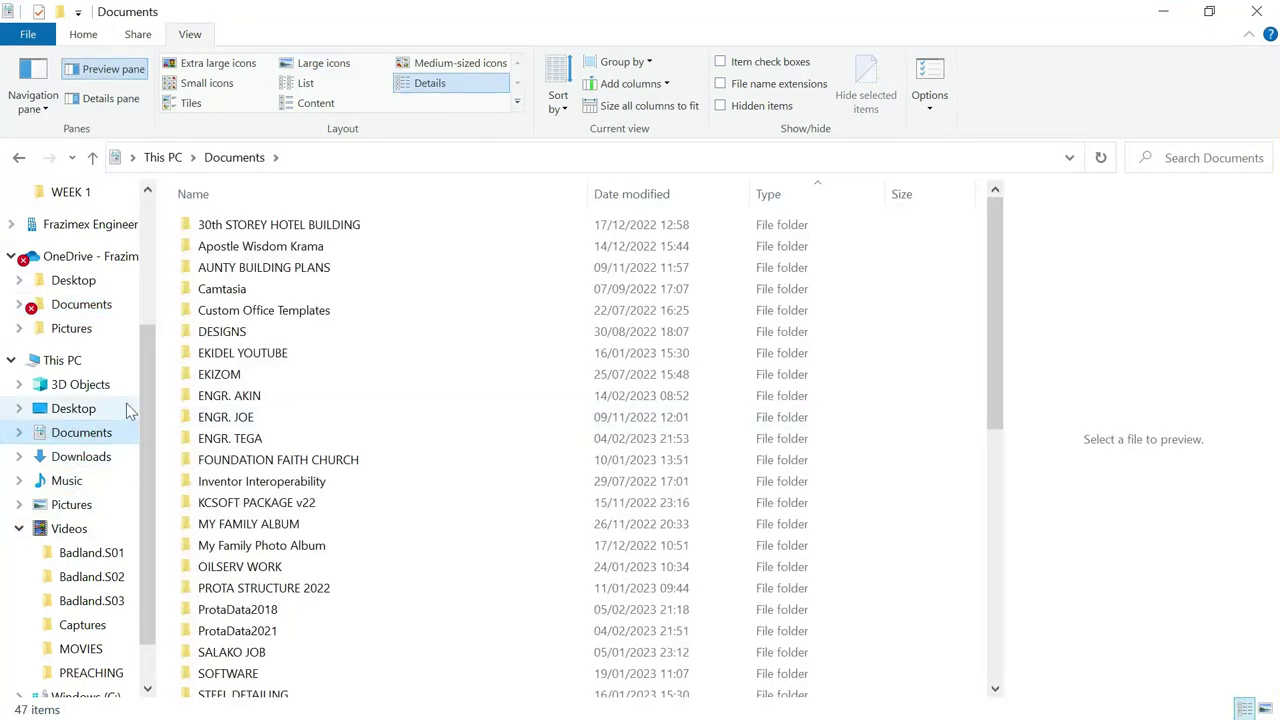
click(308, 508)
key(Delete)
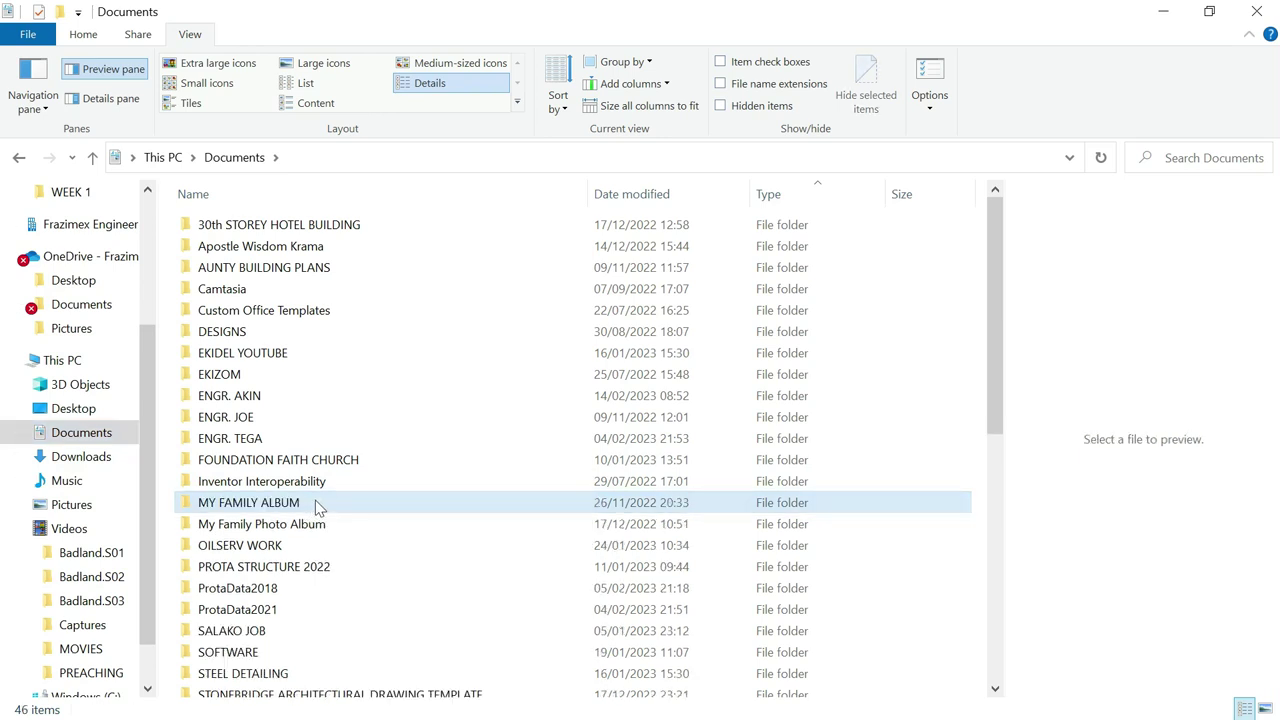
scroll(537, 513, down, 8)
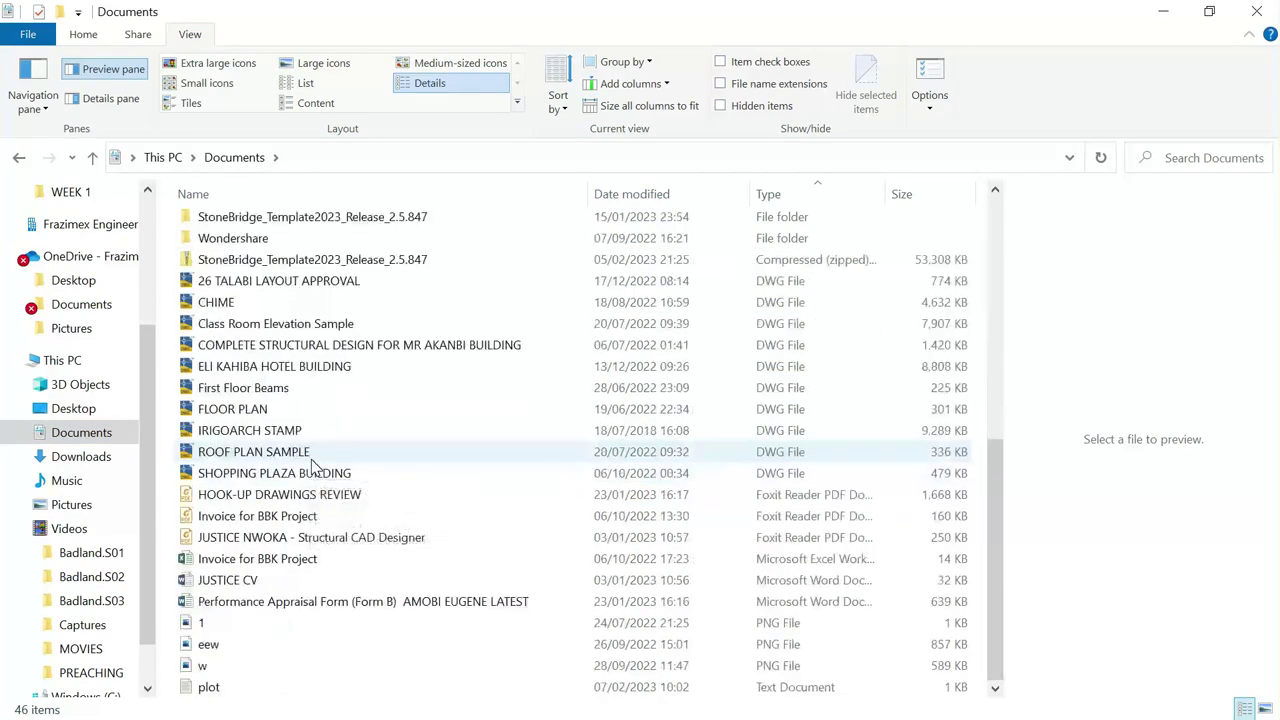
scroll(255, 545, up, 8)
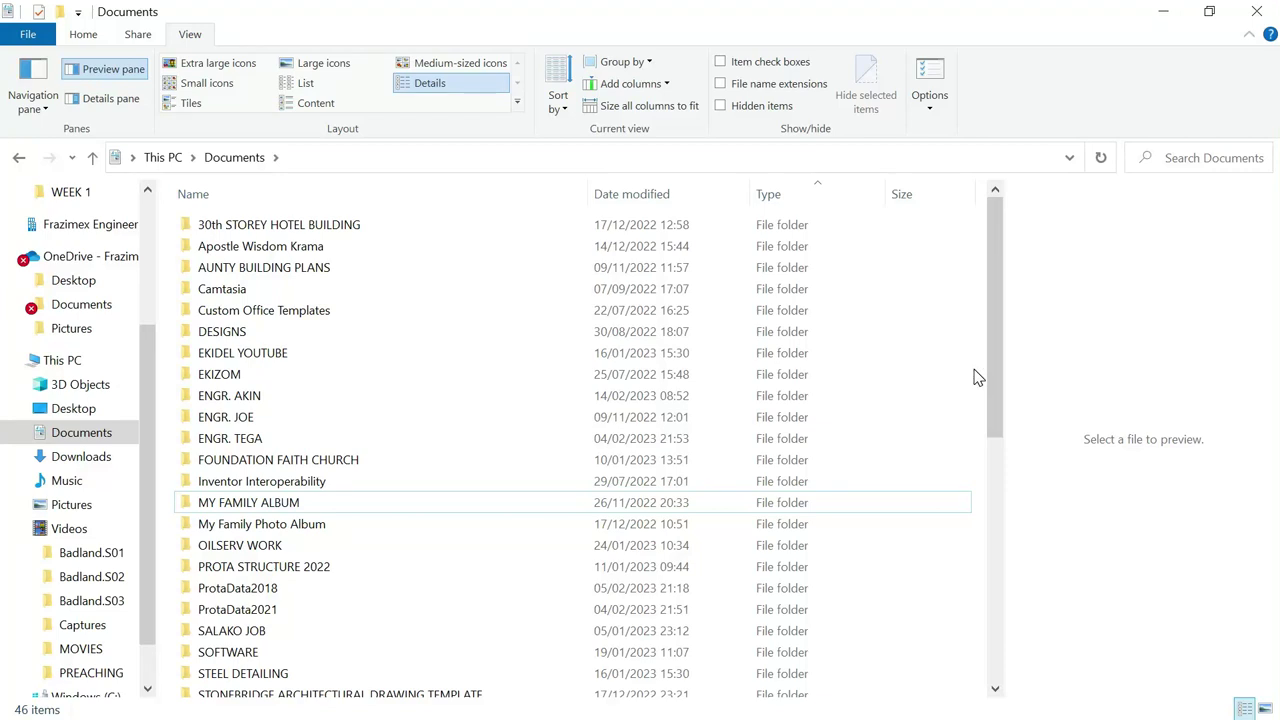
key(End)
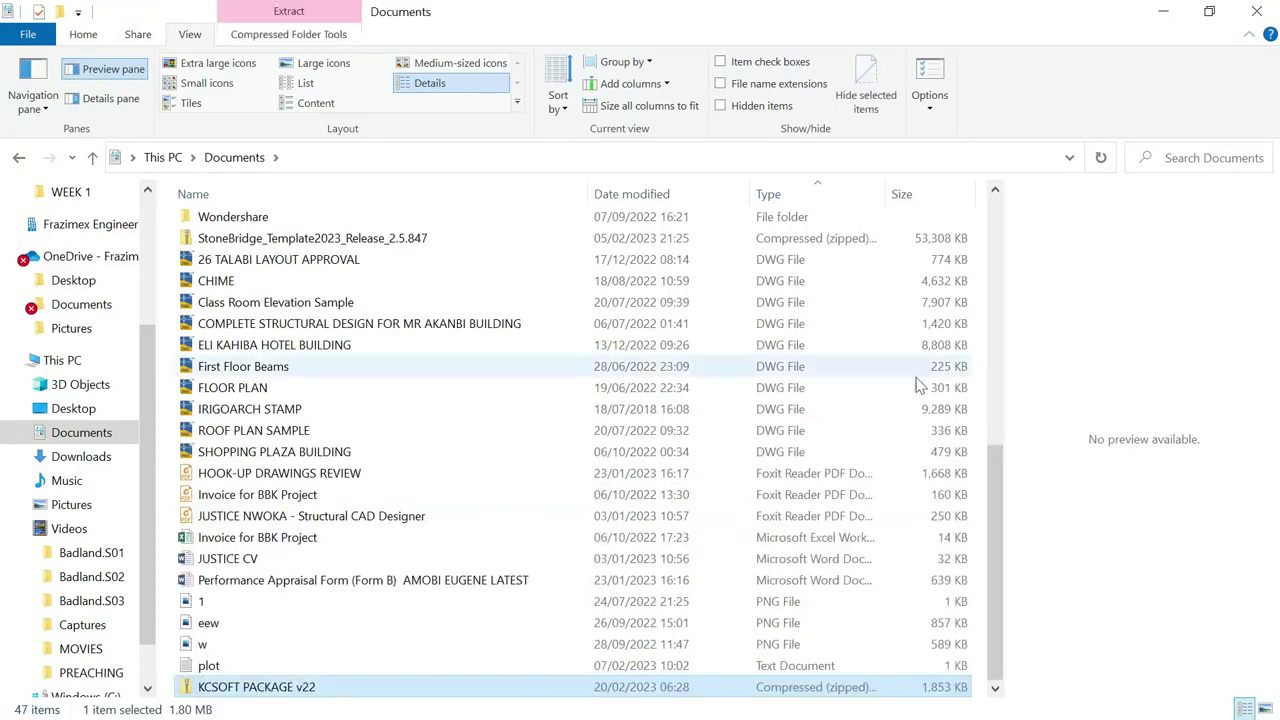
right_click(305, 690)
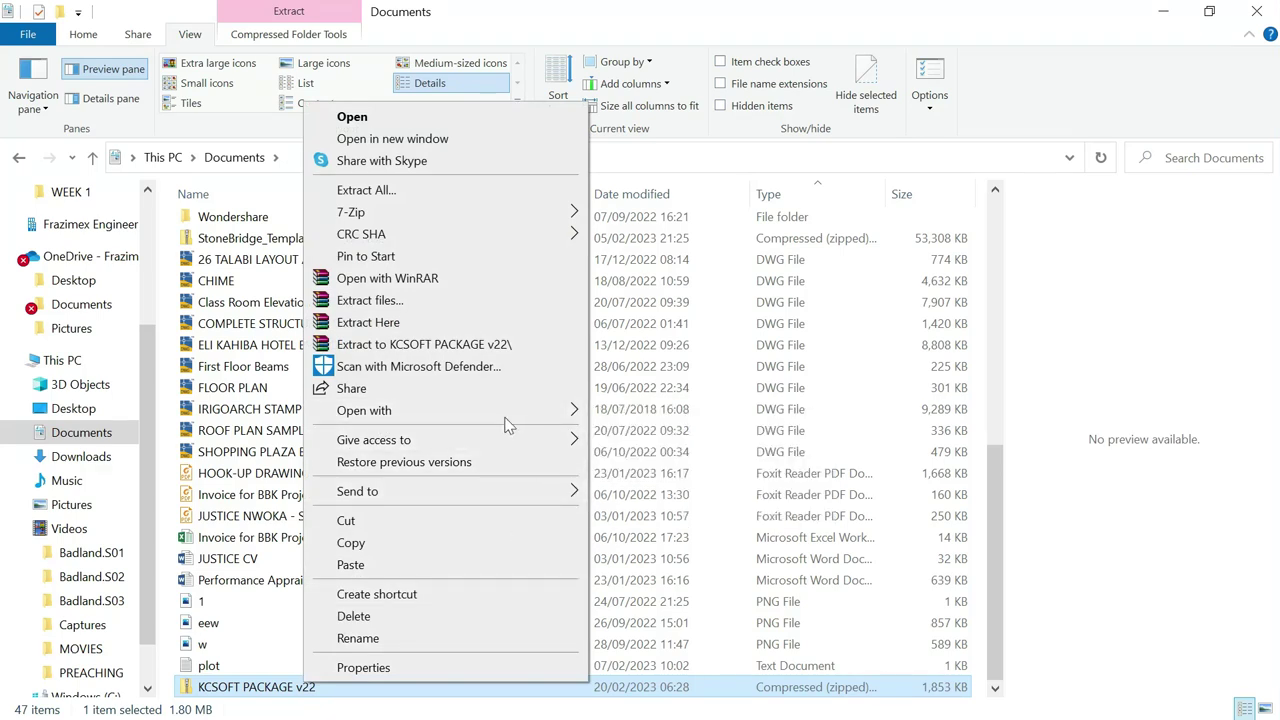
Extract the KCSOFT PACKAGE v22 zip in place and open the resulting folder
click(393, 324)
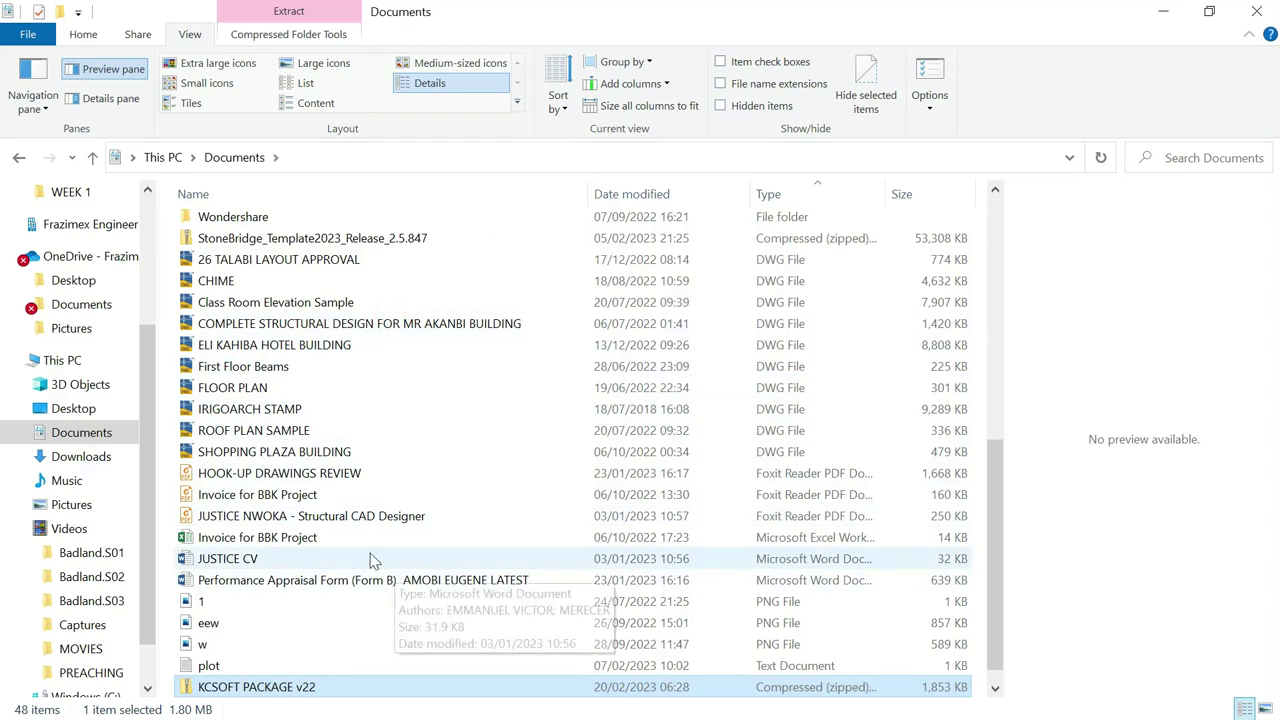
scroll(265, 600, down, 1)
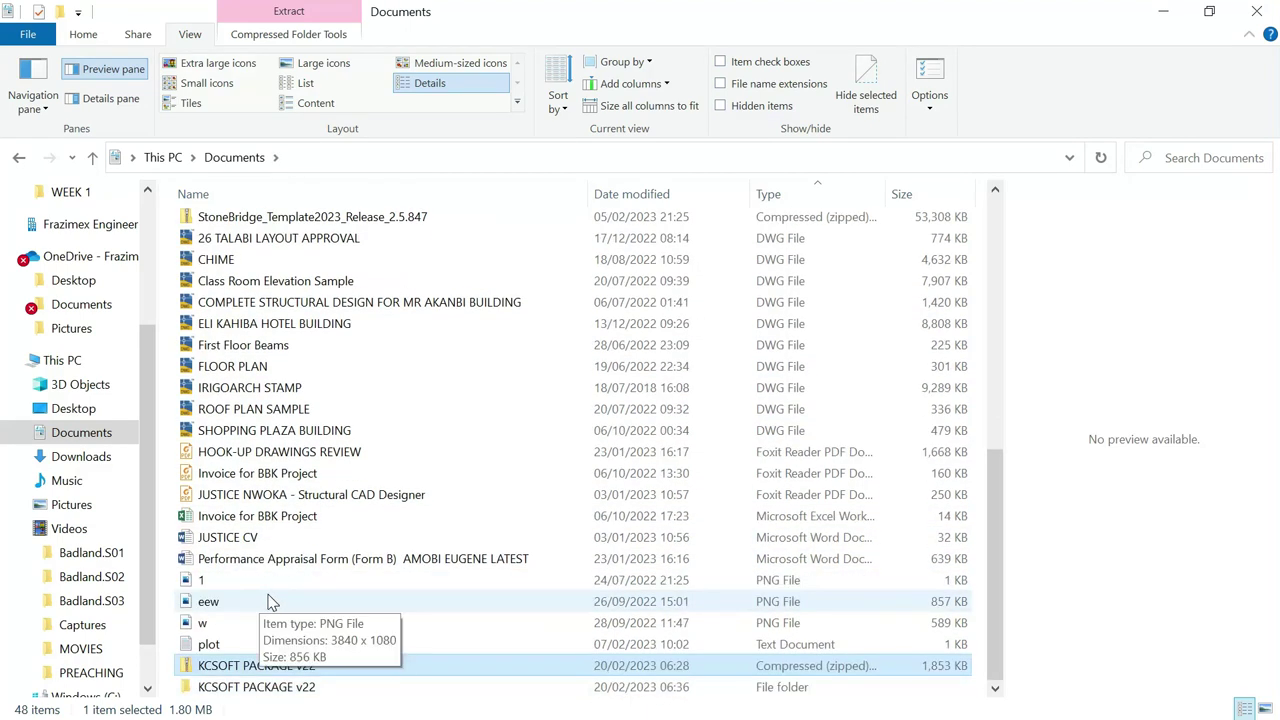
click(278, 690)
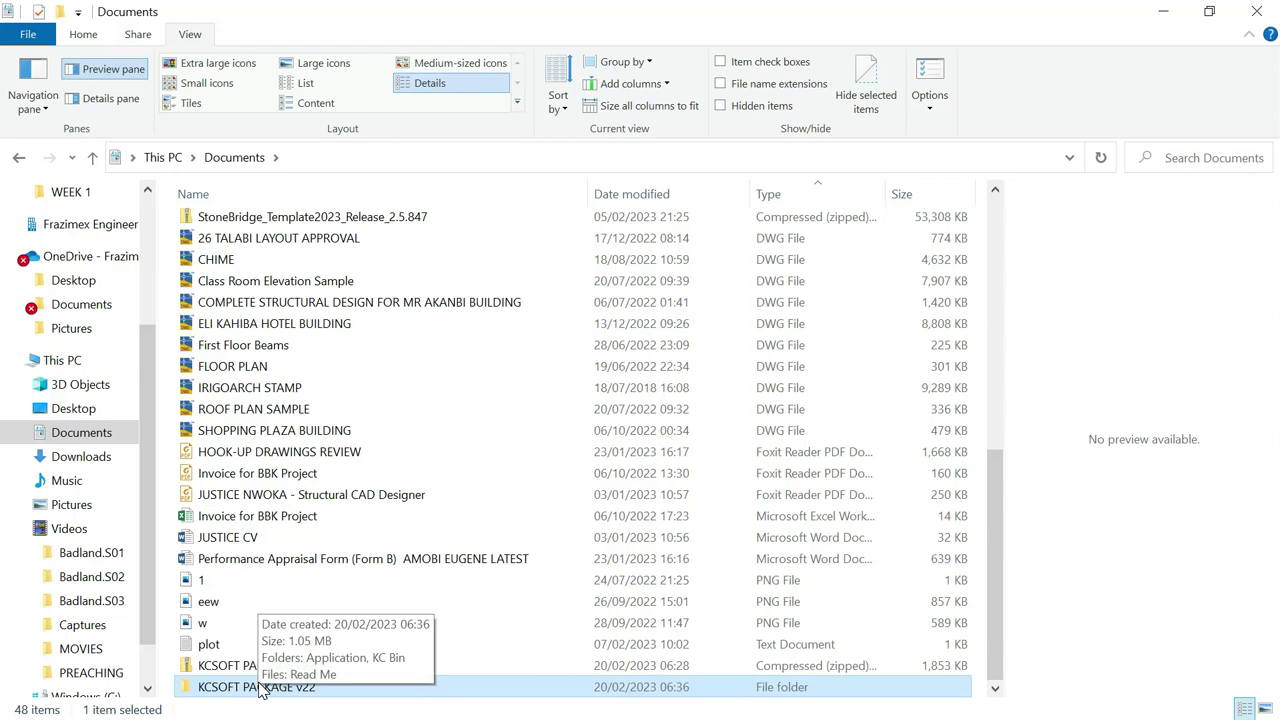
double_click(259, 688)
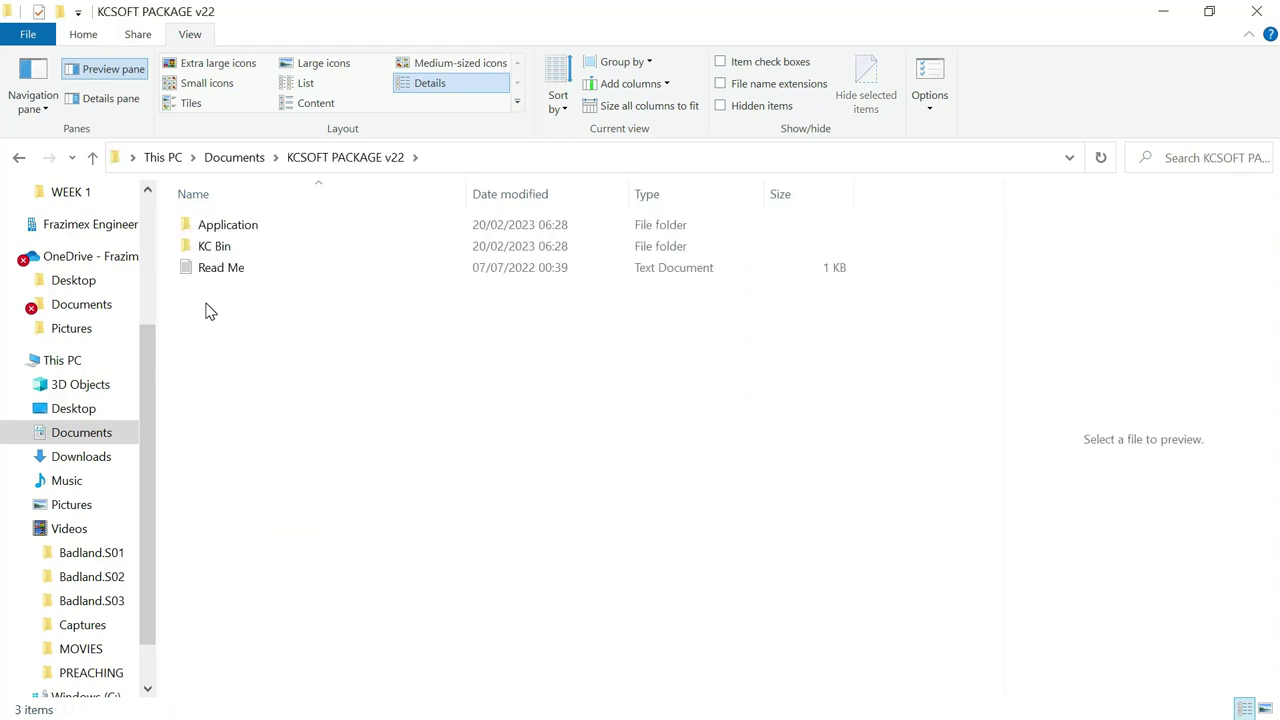
Open the Application subfolder and launch the KCSOFT v.2022 macro-enabled workbook in Excel
double_click(255, 226)
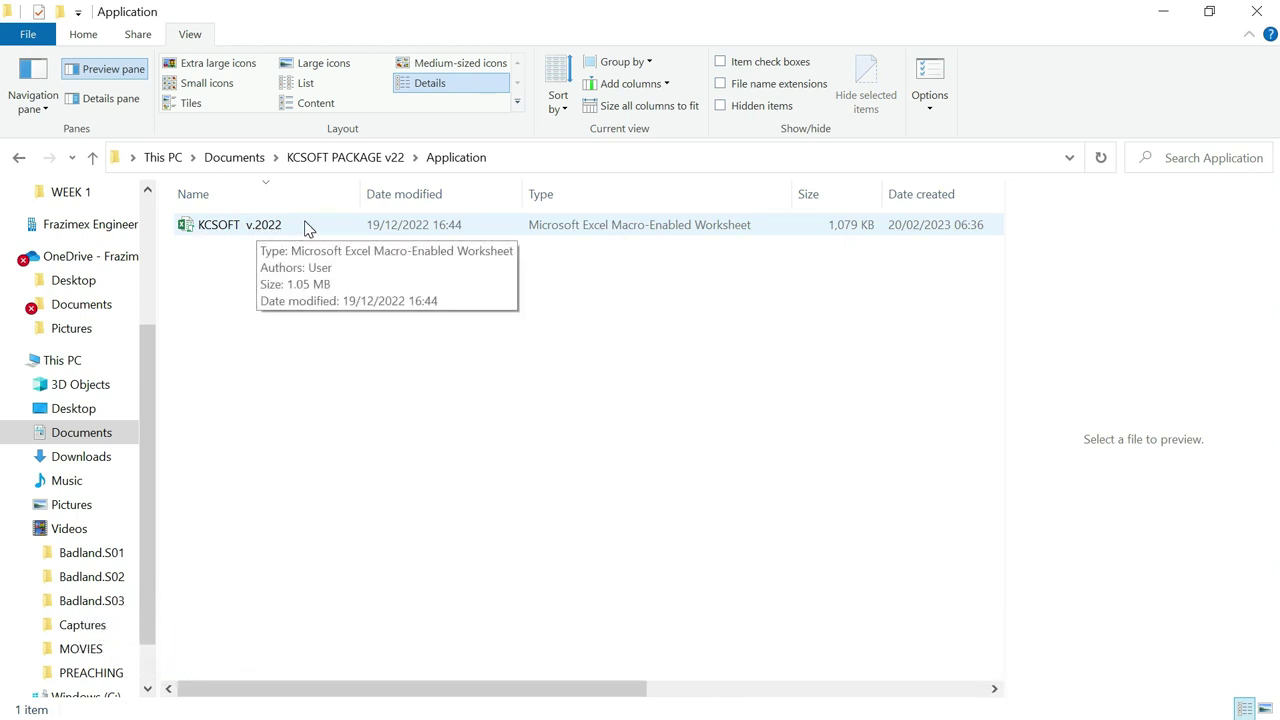
double_click(307, 226)
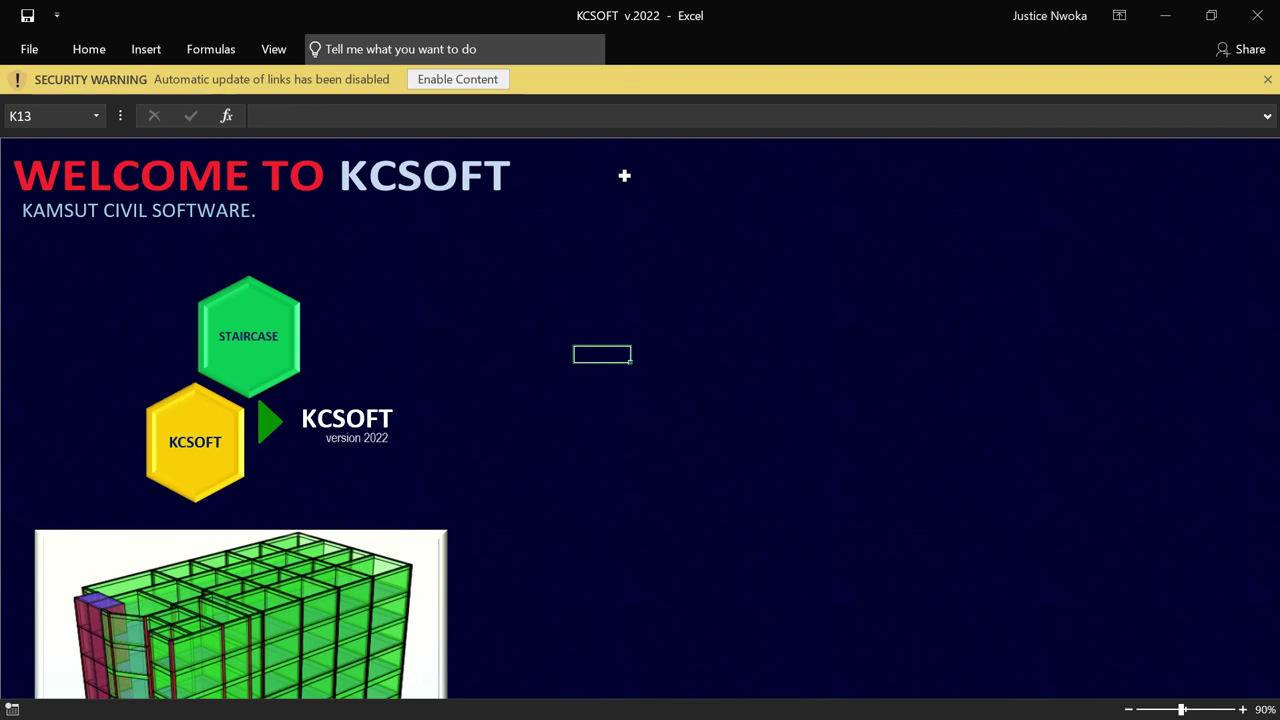
Enable the workbook's content, accept the DDE external-data warning, and select cell N10
click(463, 79)
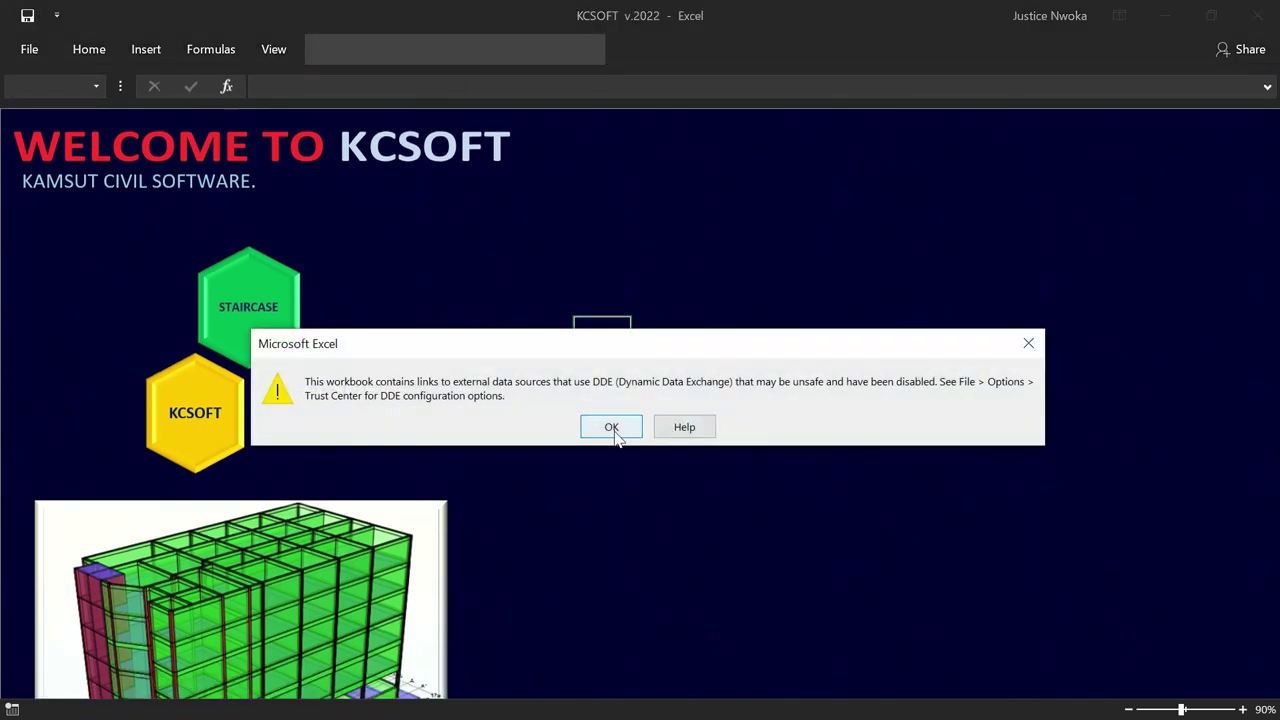
click(612, 427)
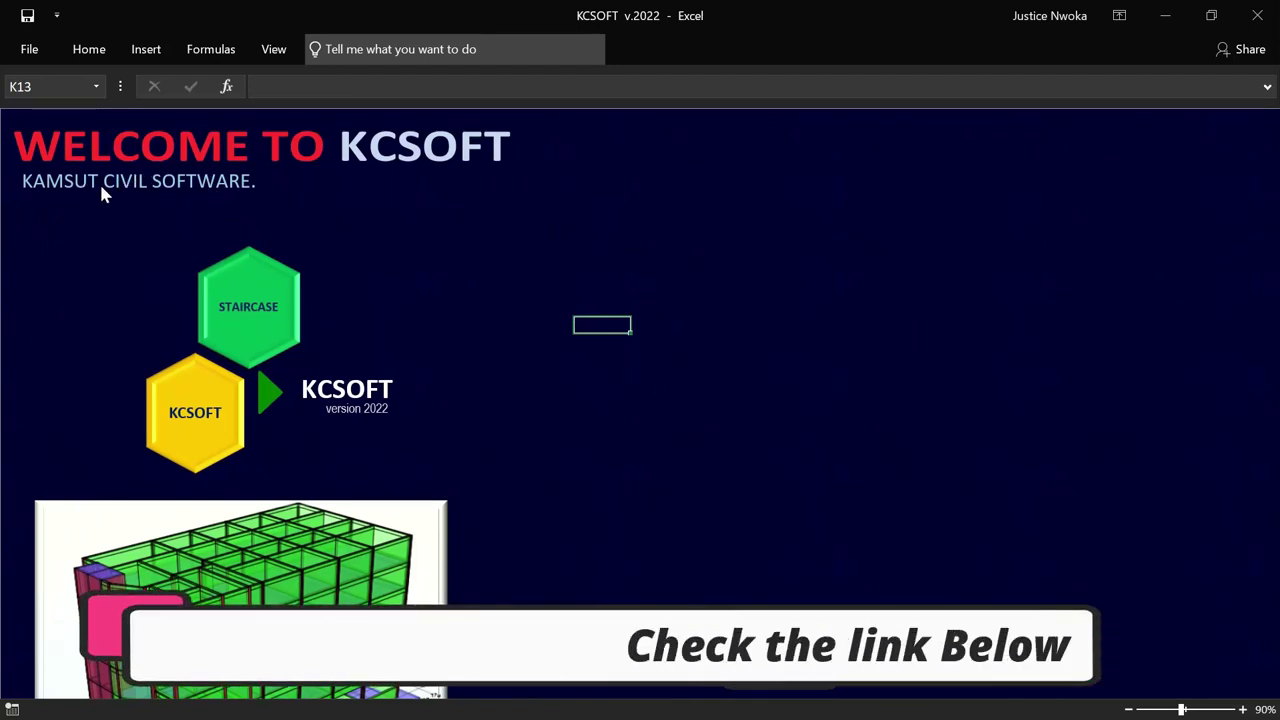
click(765, 270)
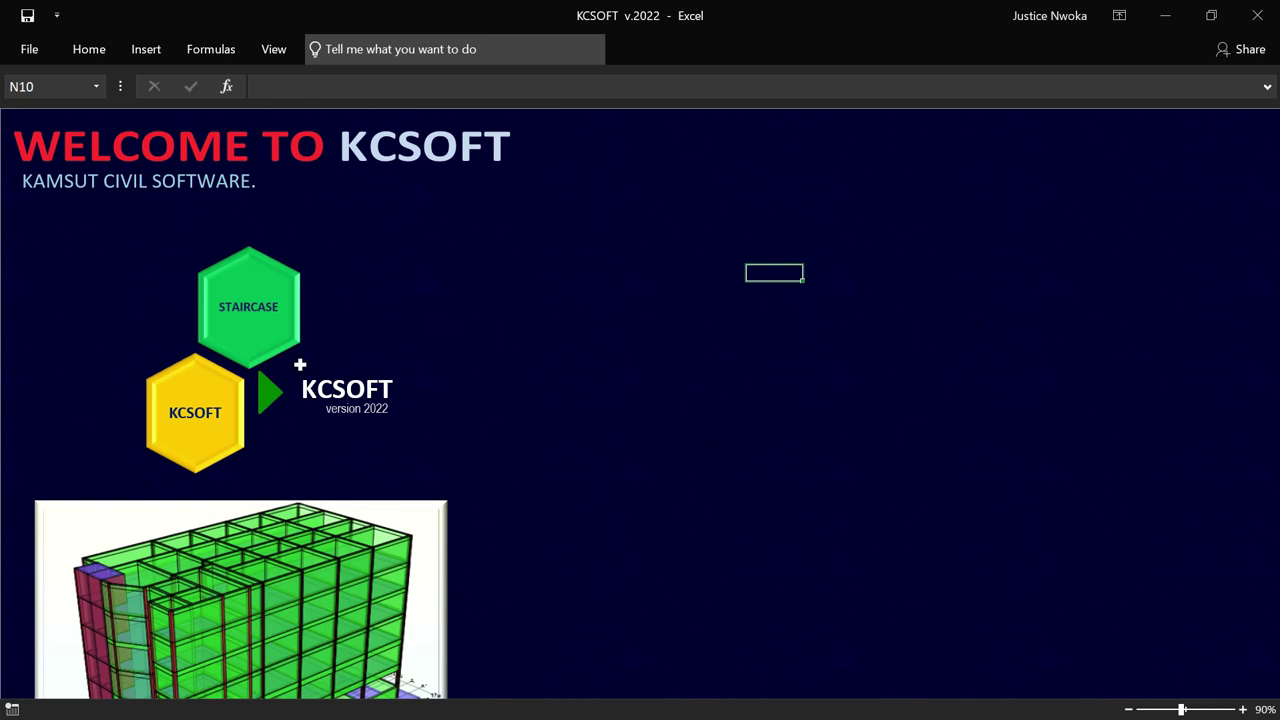
Go to the staircase section and pick OPEN-WELL STAIRCASE to load its input sheet
click(238, 320)
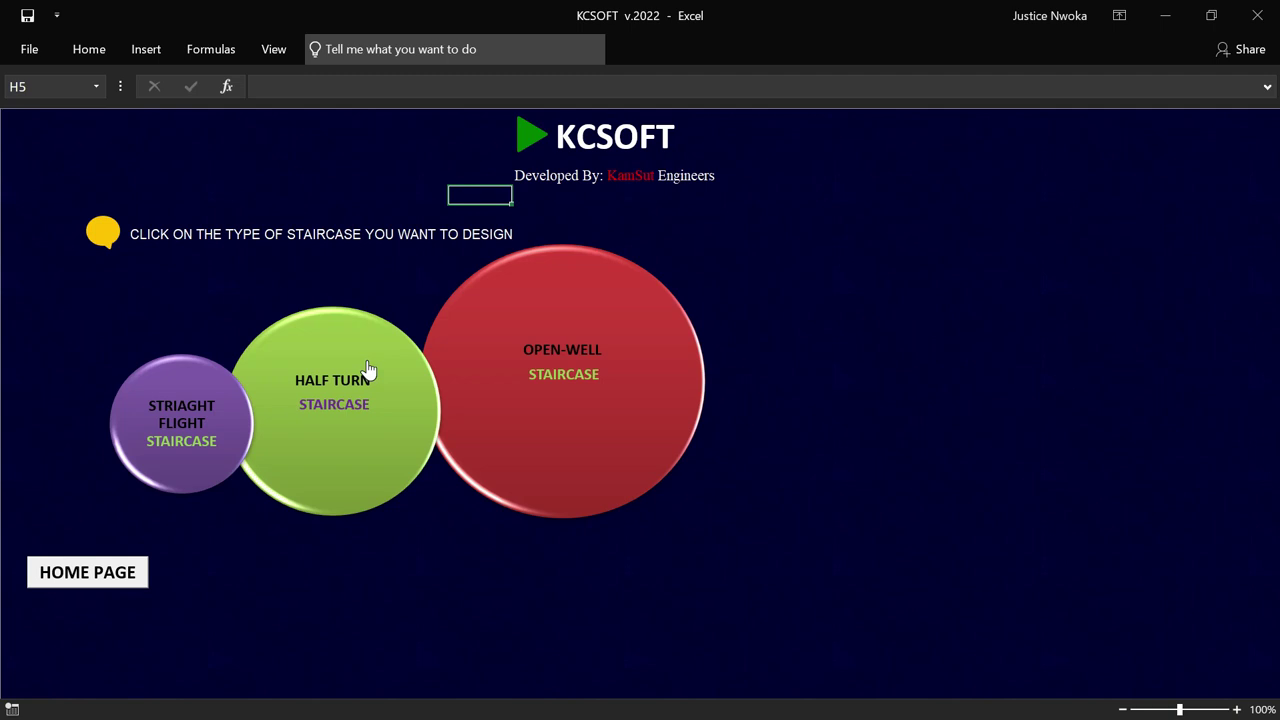
click(570, 364)
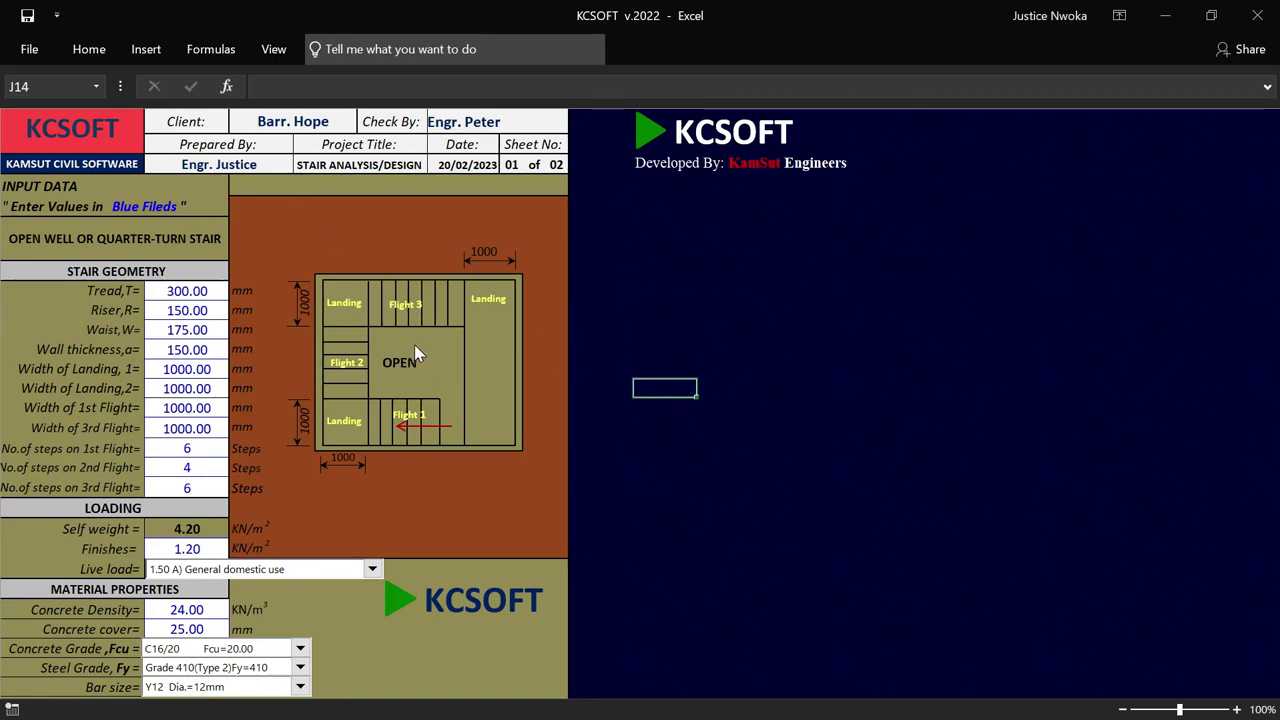
Enter a tread of 320 mm and a riser of 162 mm
scroll(272, 271, down, 1)
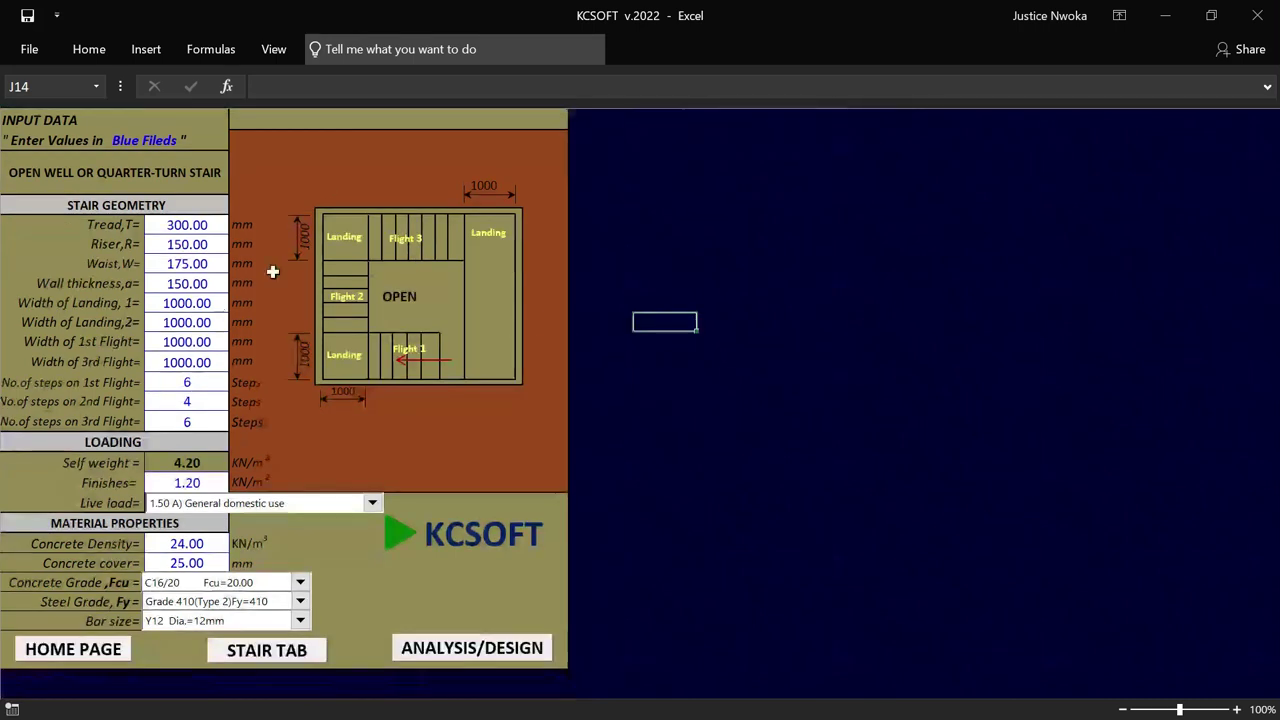
click(208, 226)
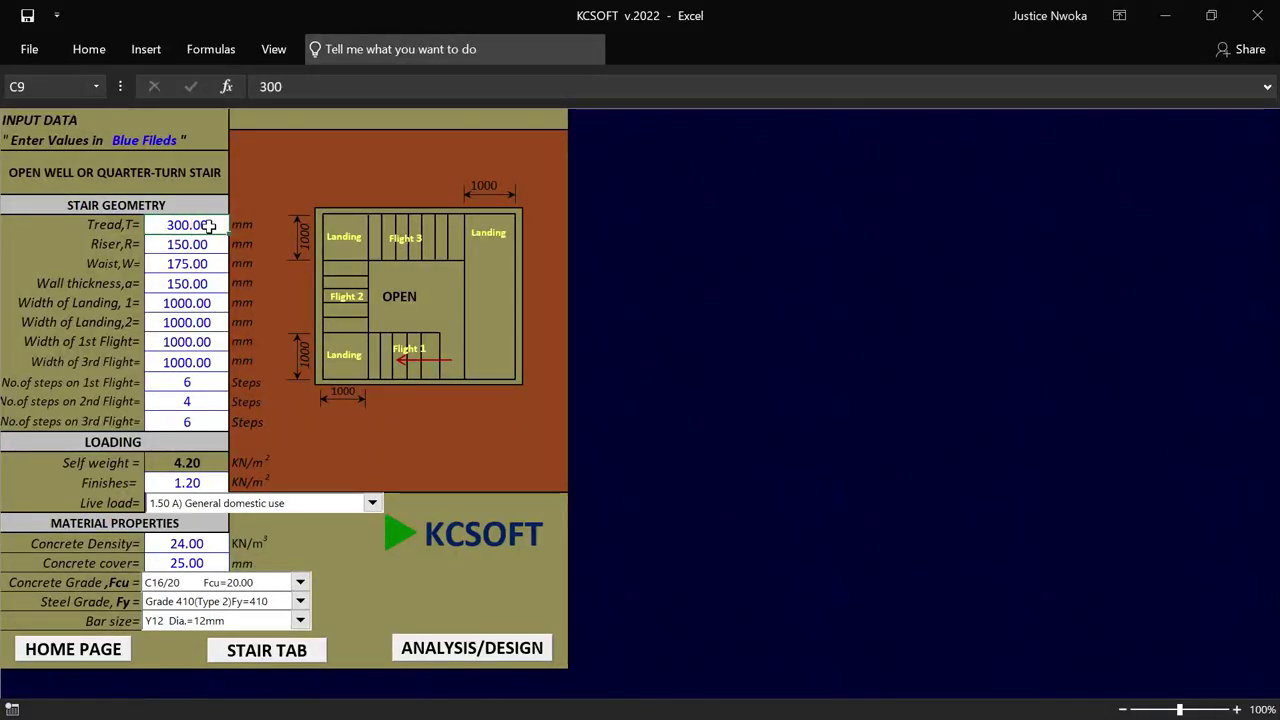
text(3)
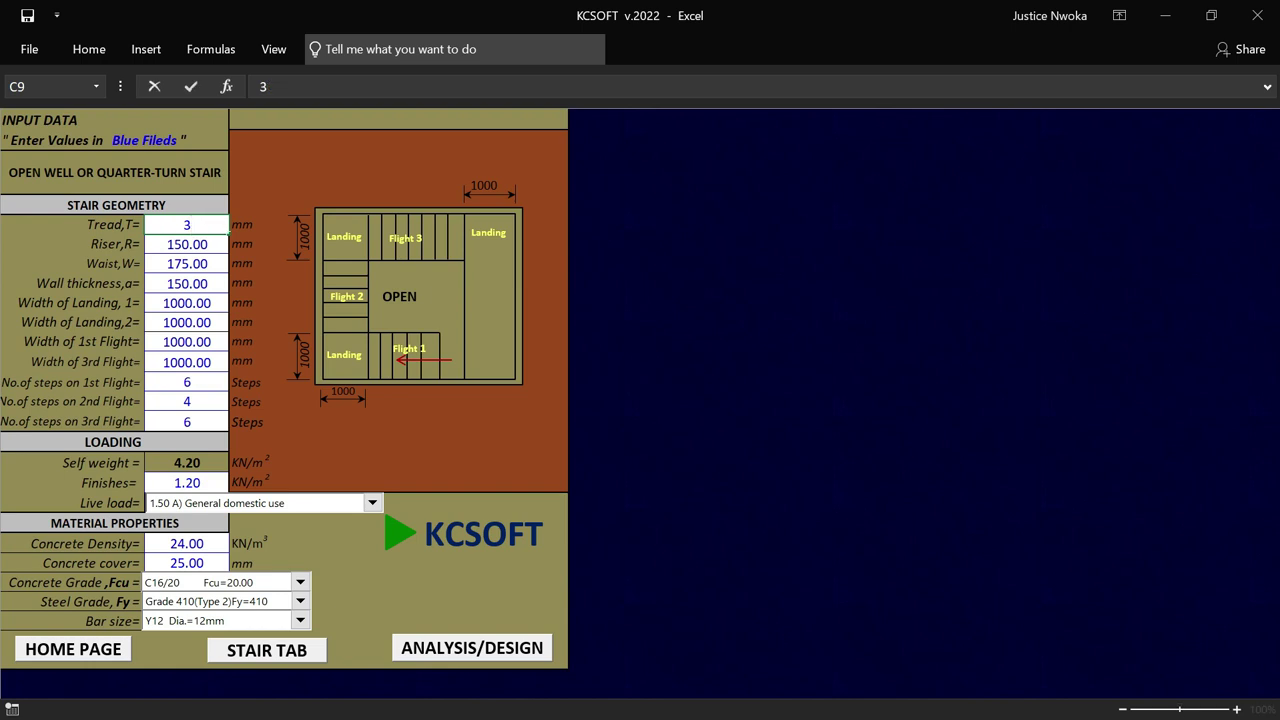
text(20)
key(Return)
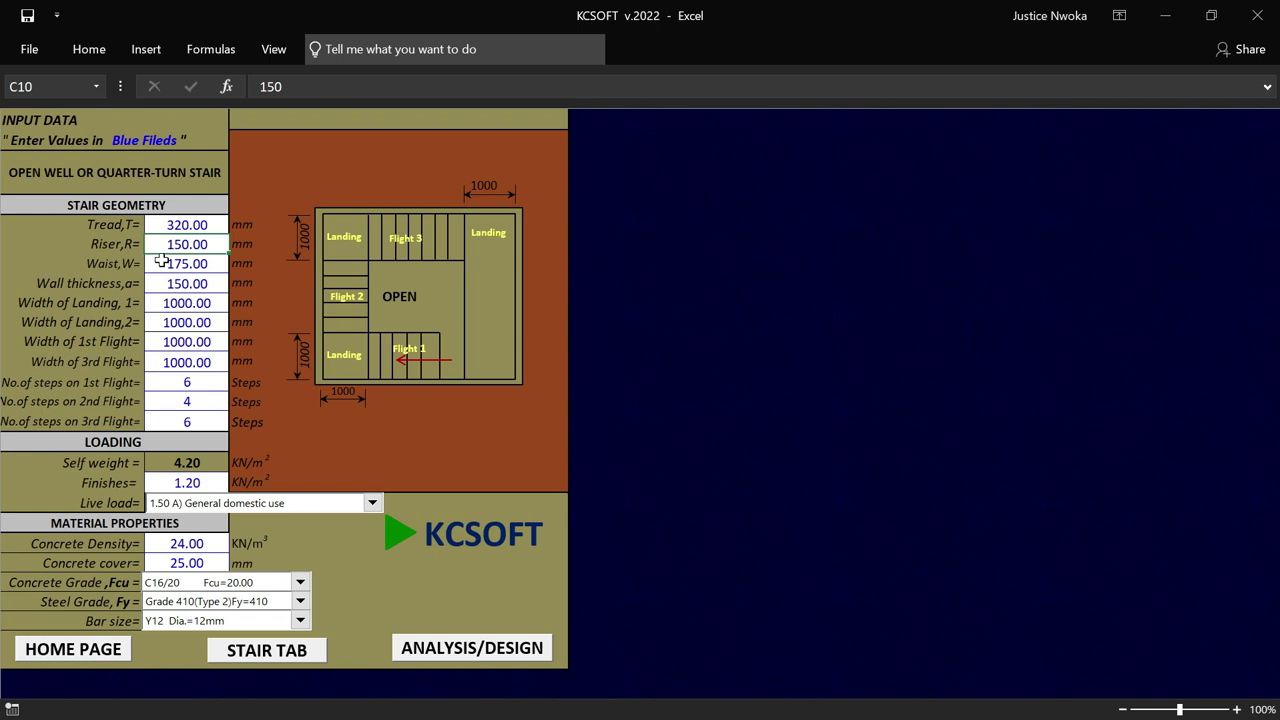
text(175)
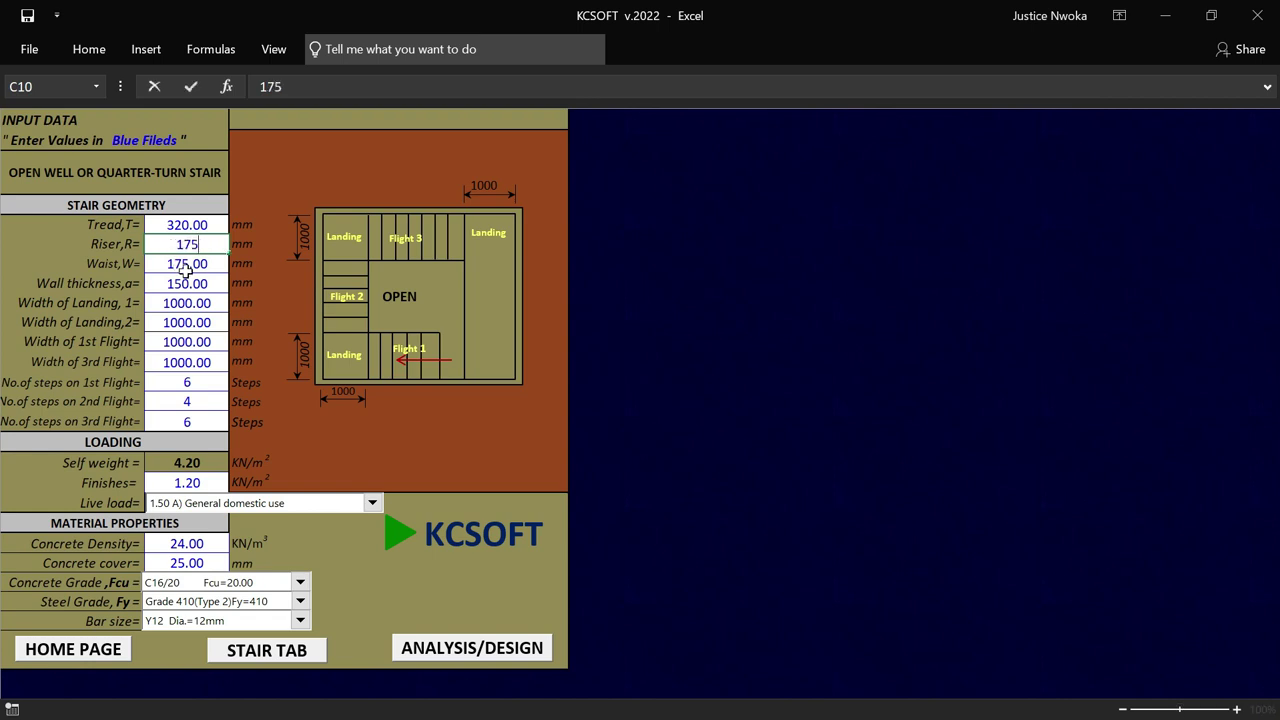
key(BackSpace)
key(BackSpace)
text(62)
key(Return)
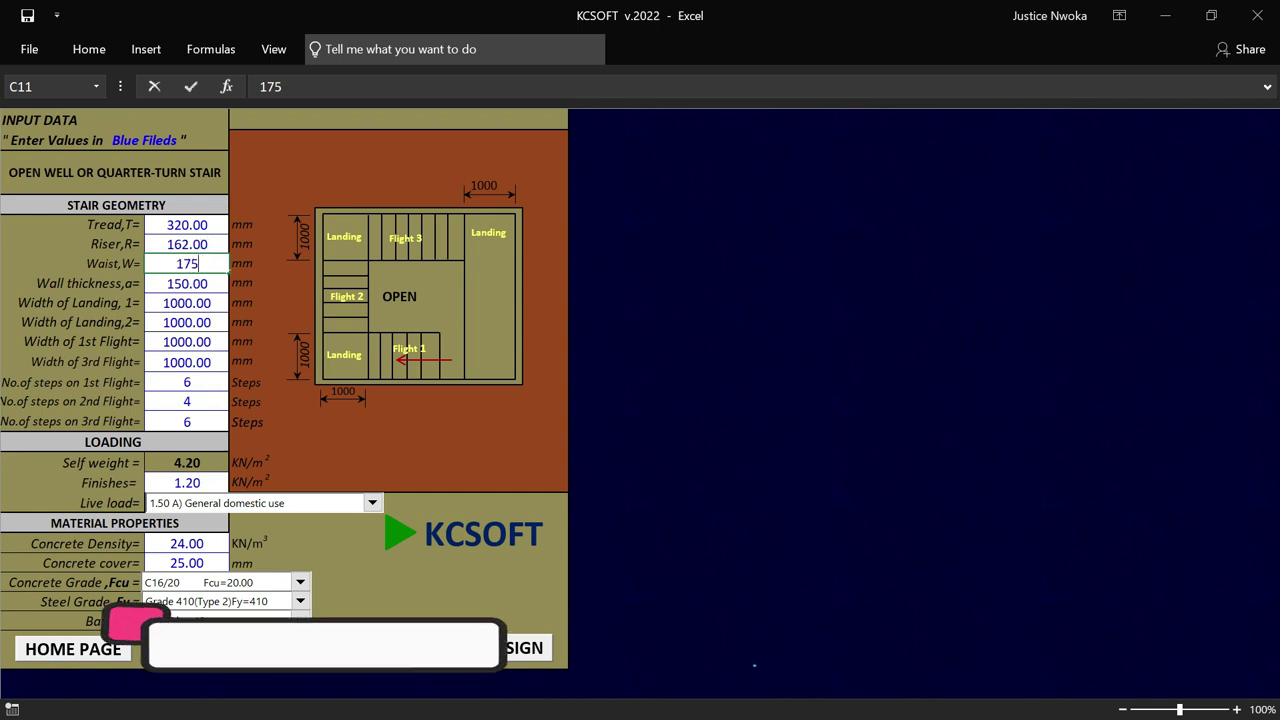
Enter waist 150, wall thickness 225, and 1100 mm for both landing widths
text(150)
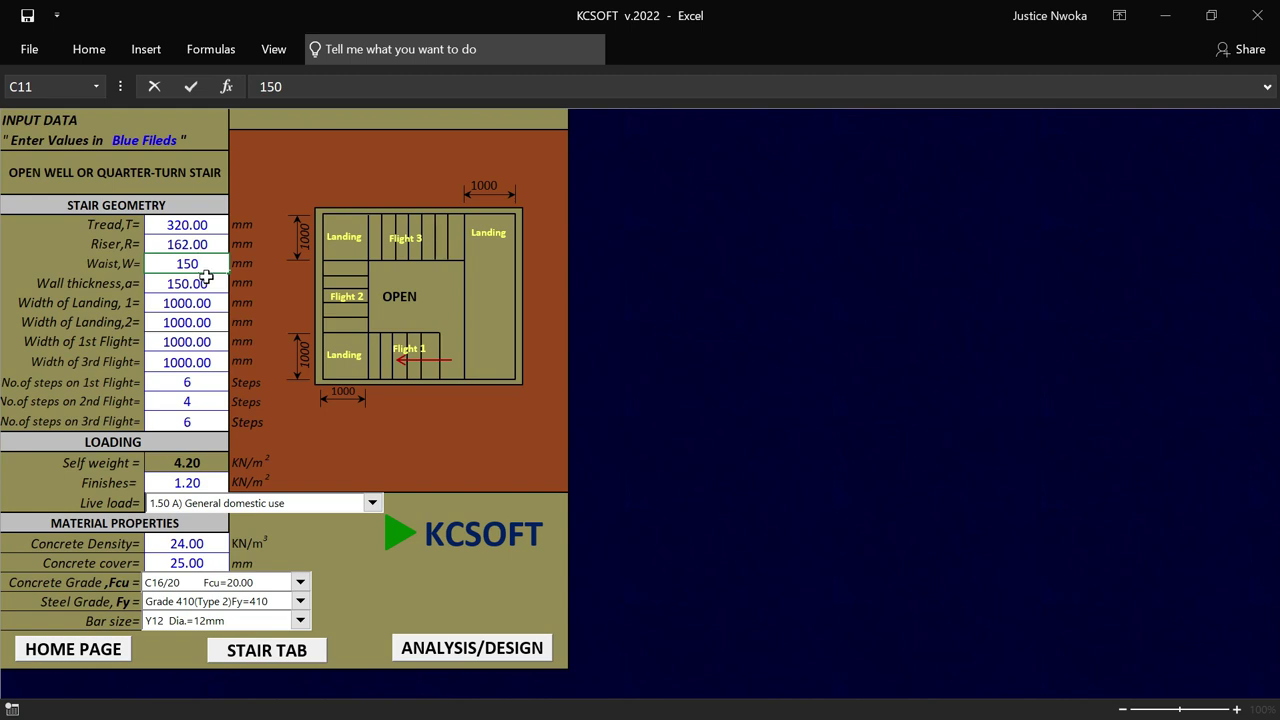
click(186, 288)
text(225)
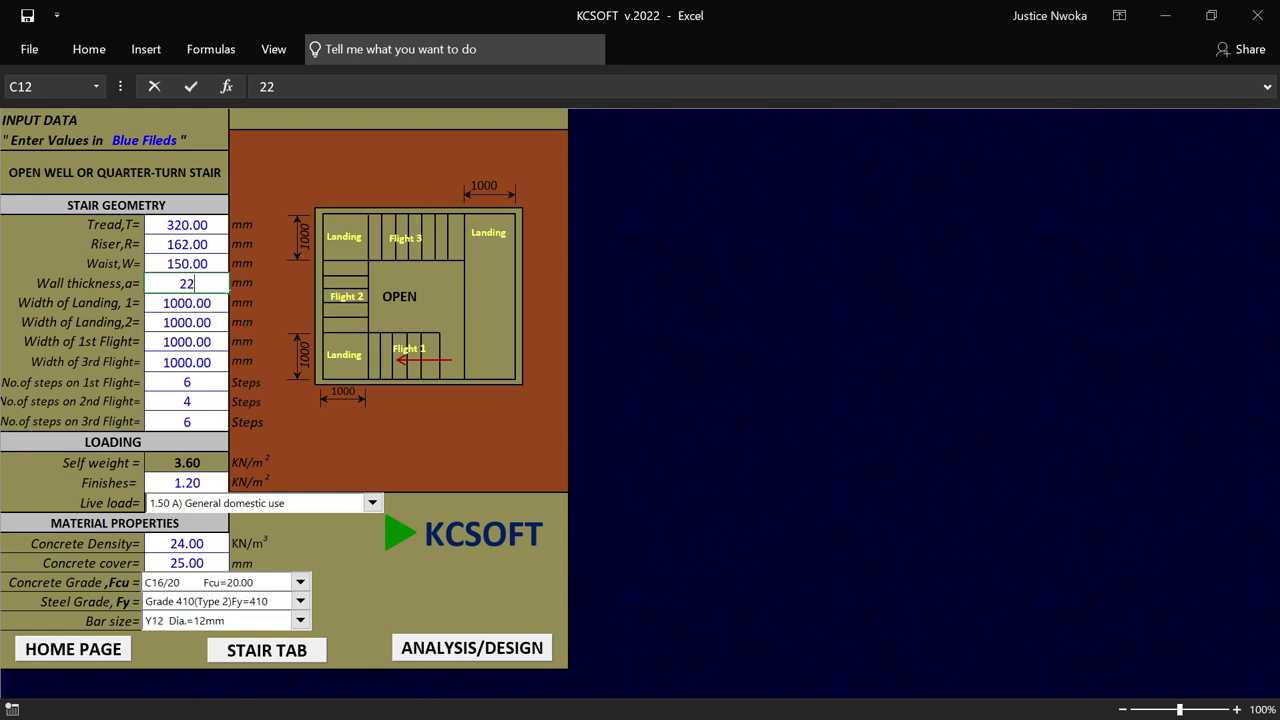
click(198, 307)
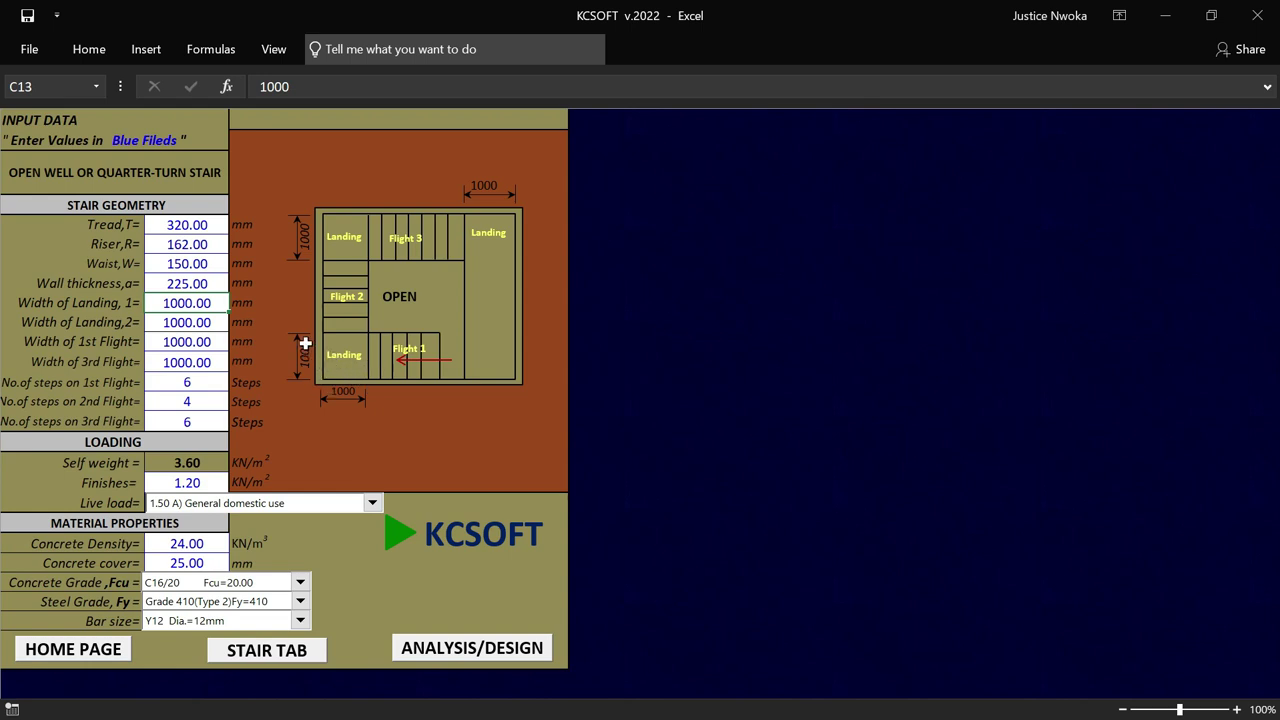
text(110)
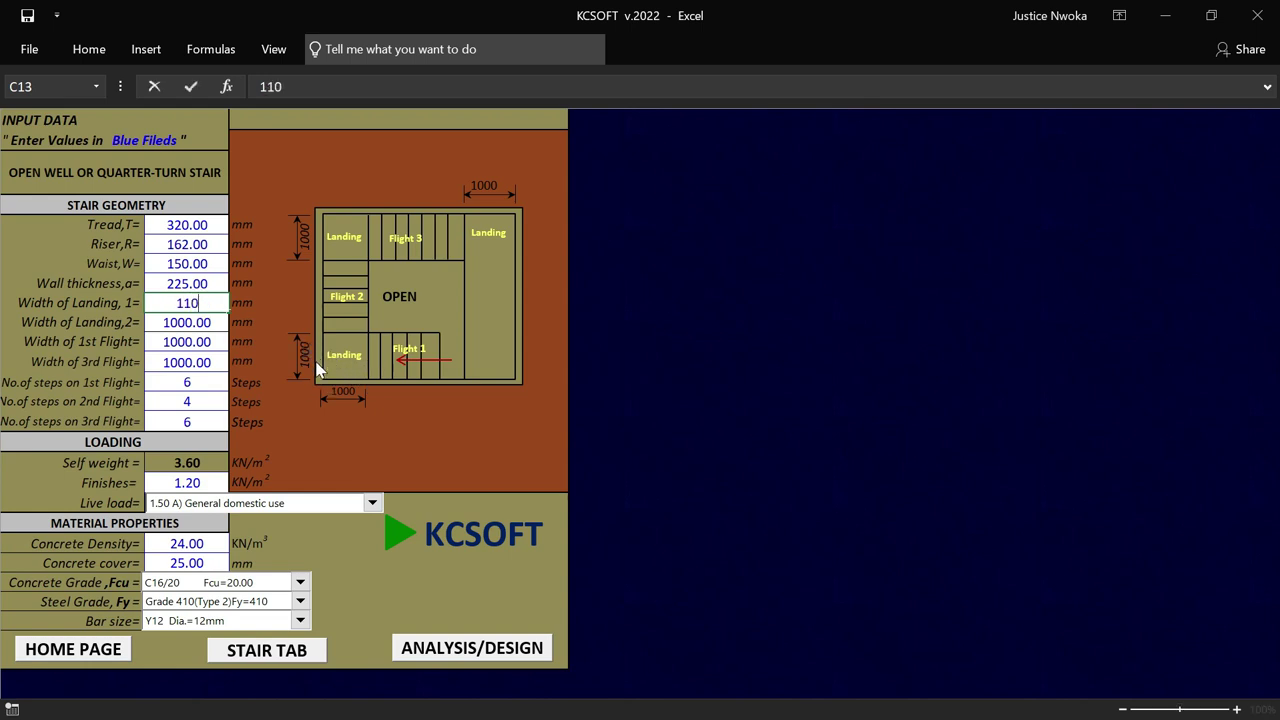
text(0)
key(Return)
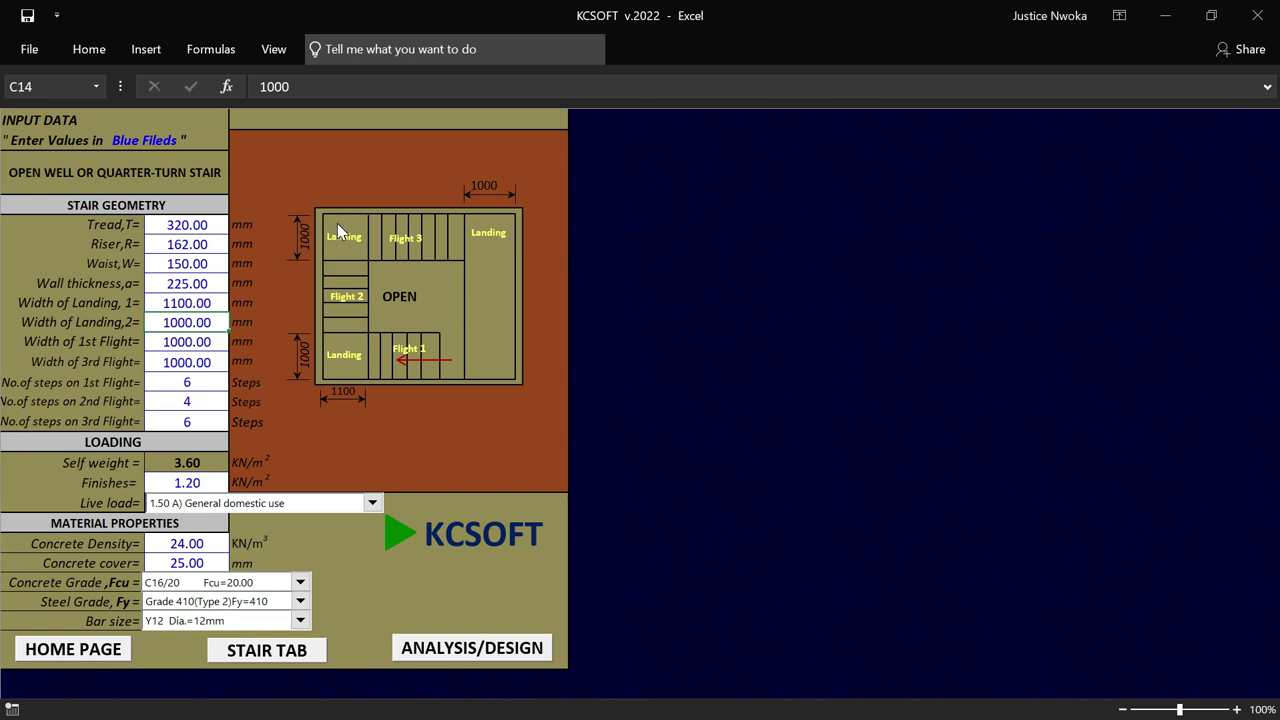
text(1100)
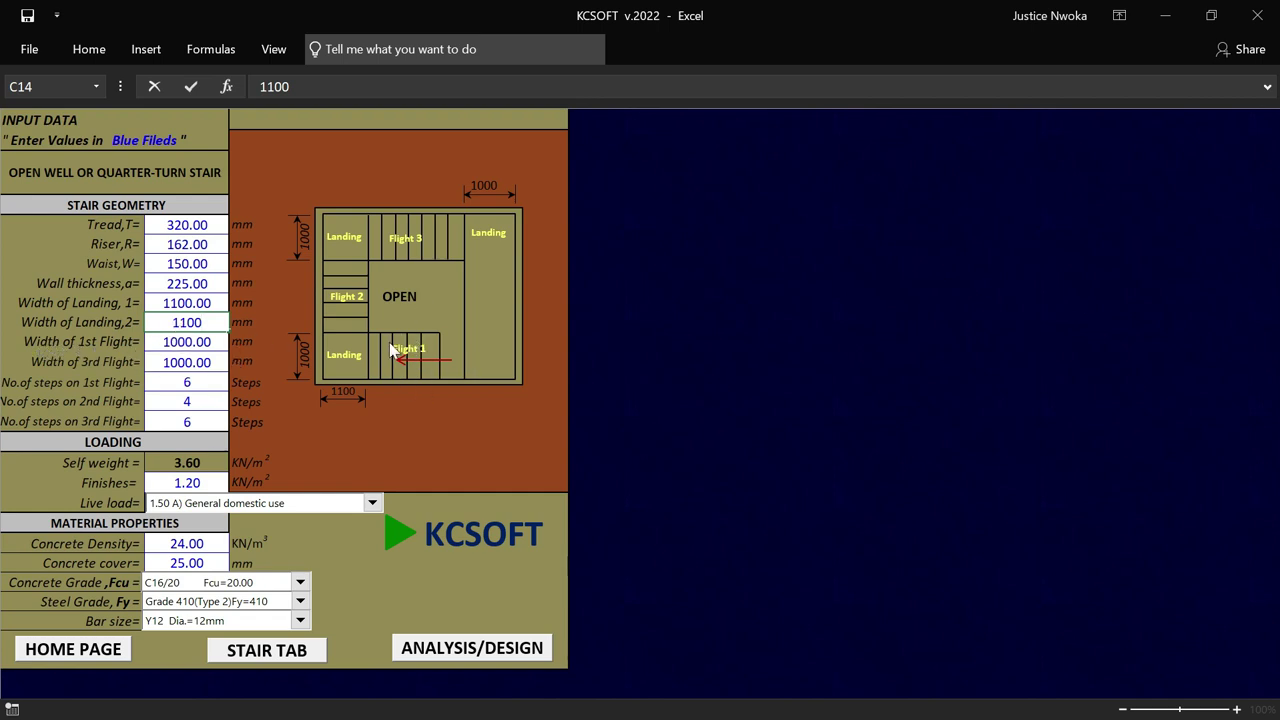
Commit the second landing and set both flight widths to 1100 mm
click(199, 342)
text(1100)
click(205, 360)
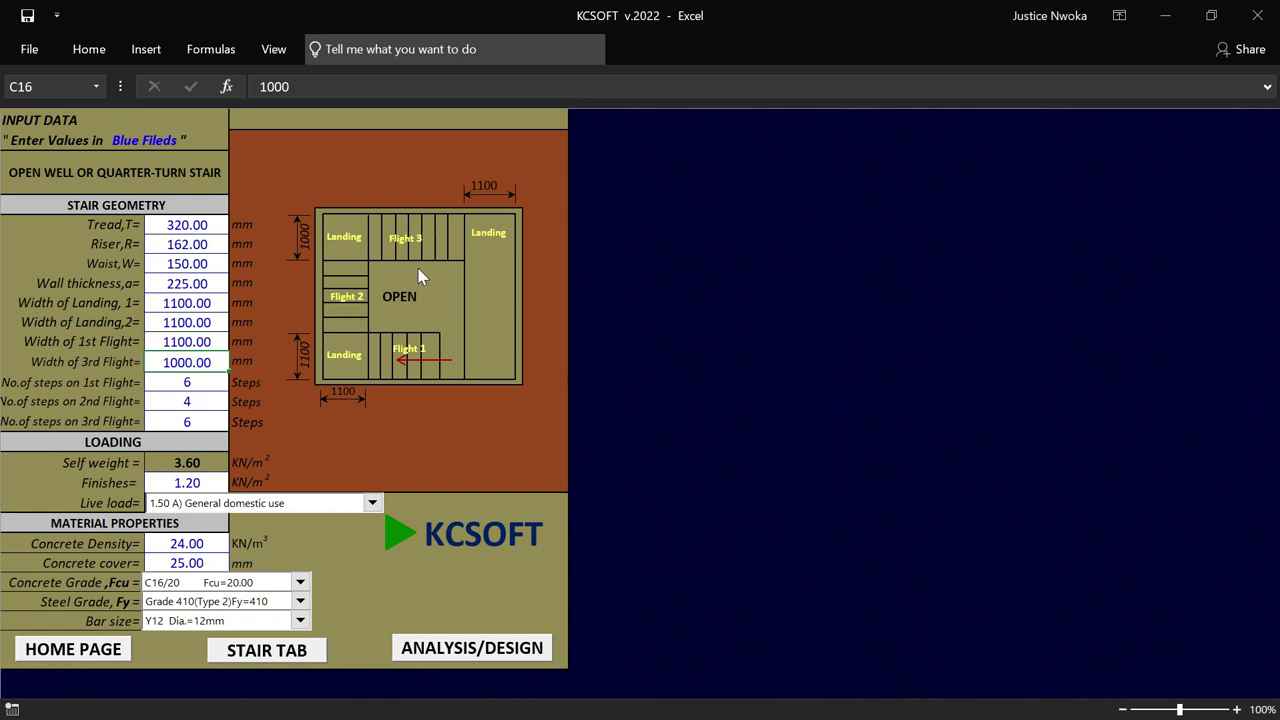
text(1100)
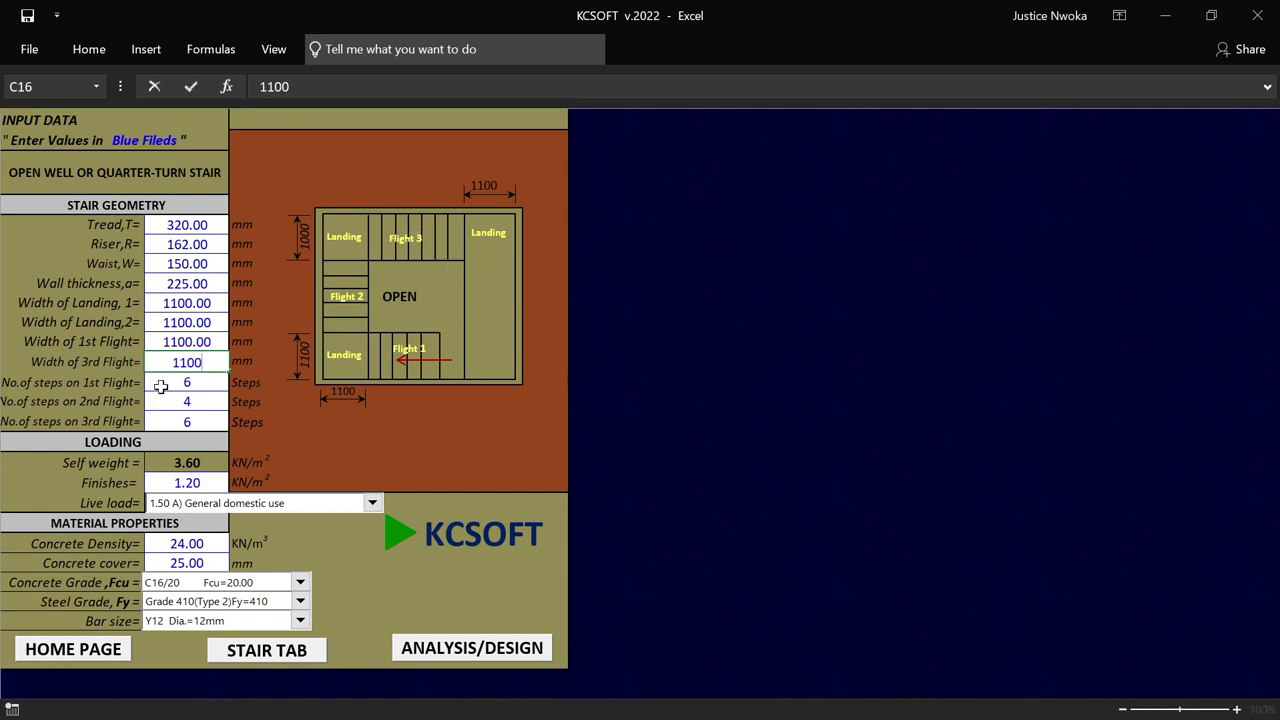
key(Return)
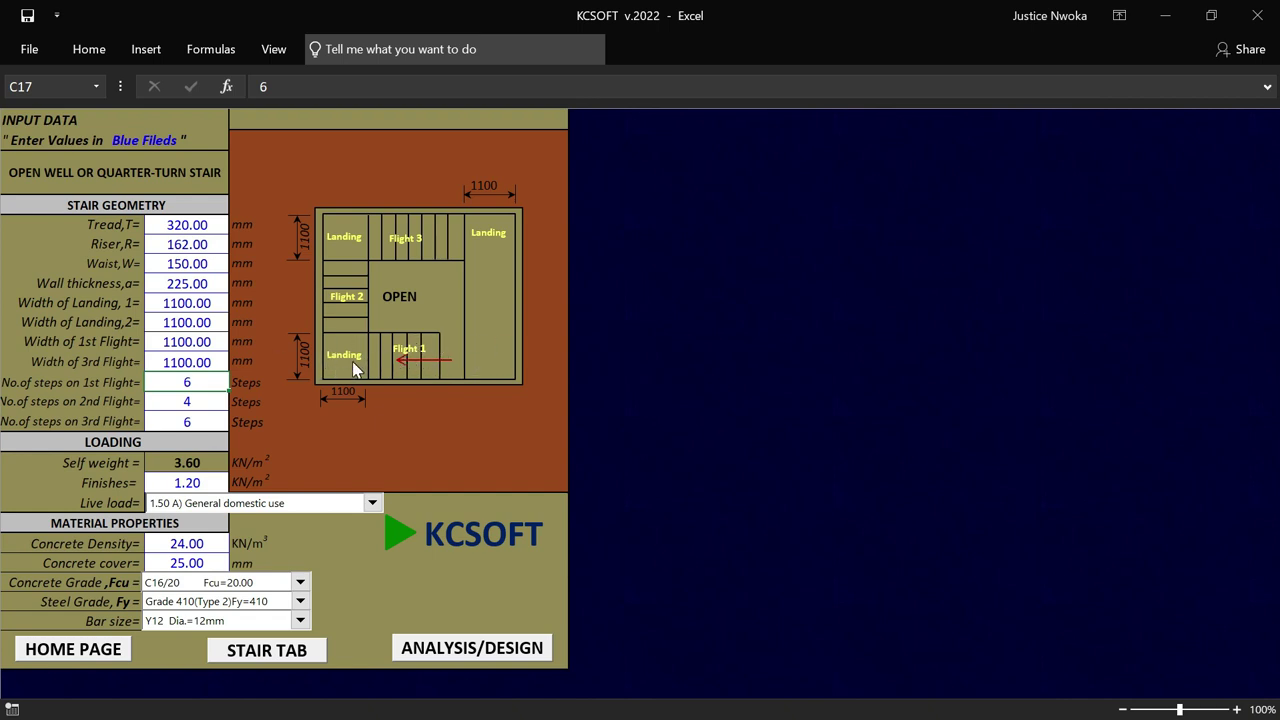
Set the three flights to 7, 5 and 7 steps
text(7)
click(186, 400)
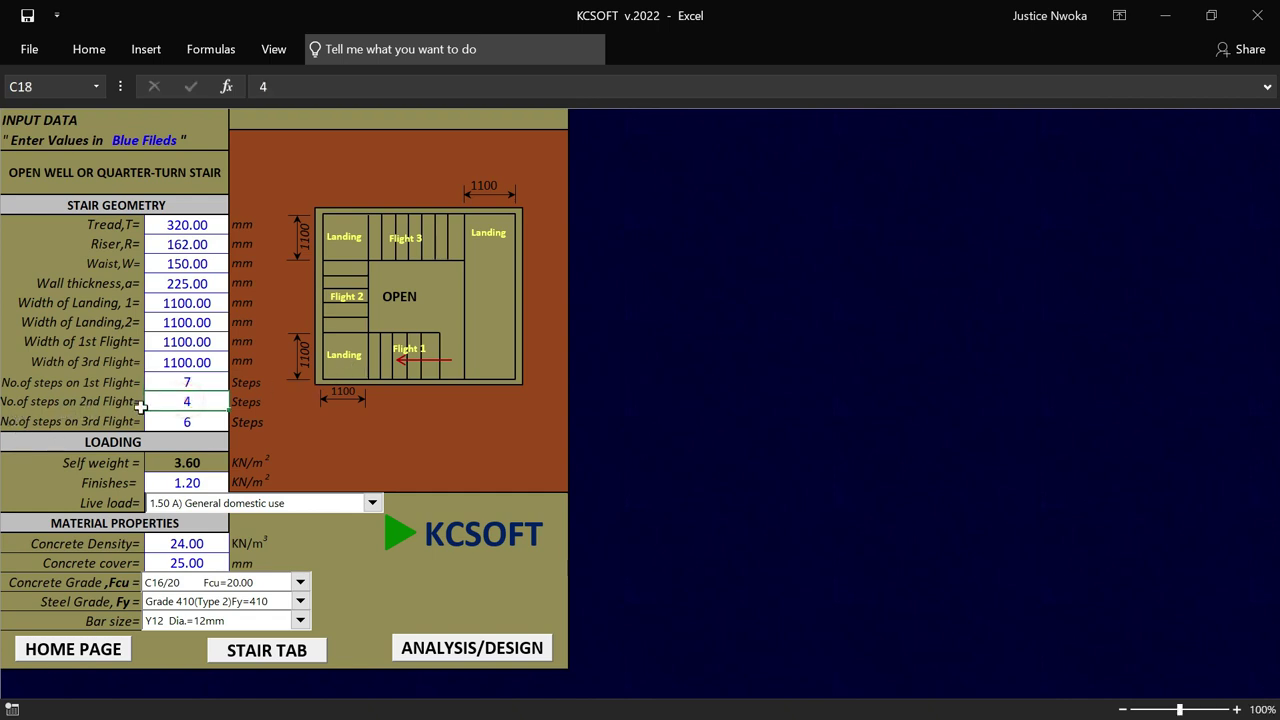
text(5)
click(197, 421)
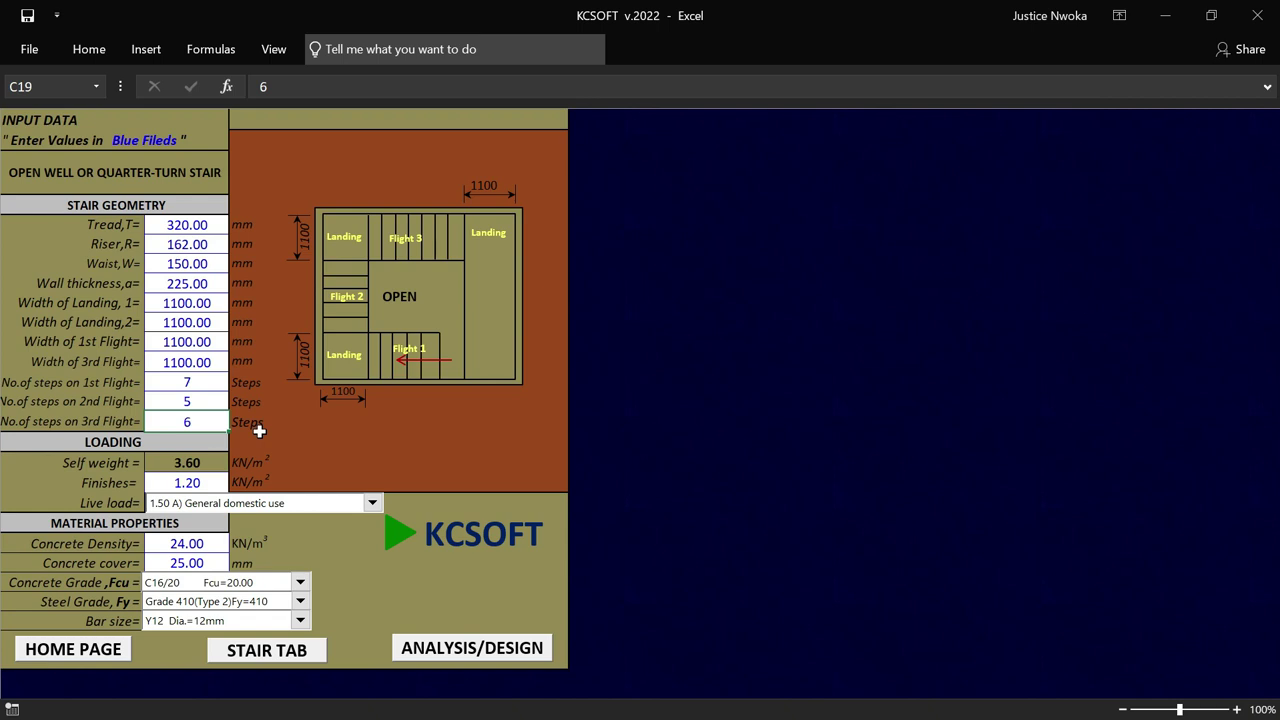
text(7)
scroll(238, 430, down, 1)
click(305, 392)
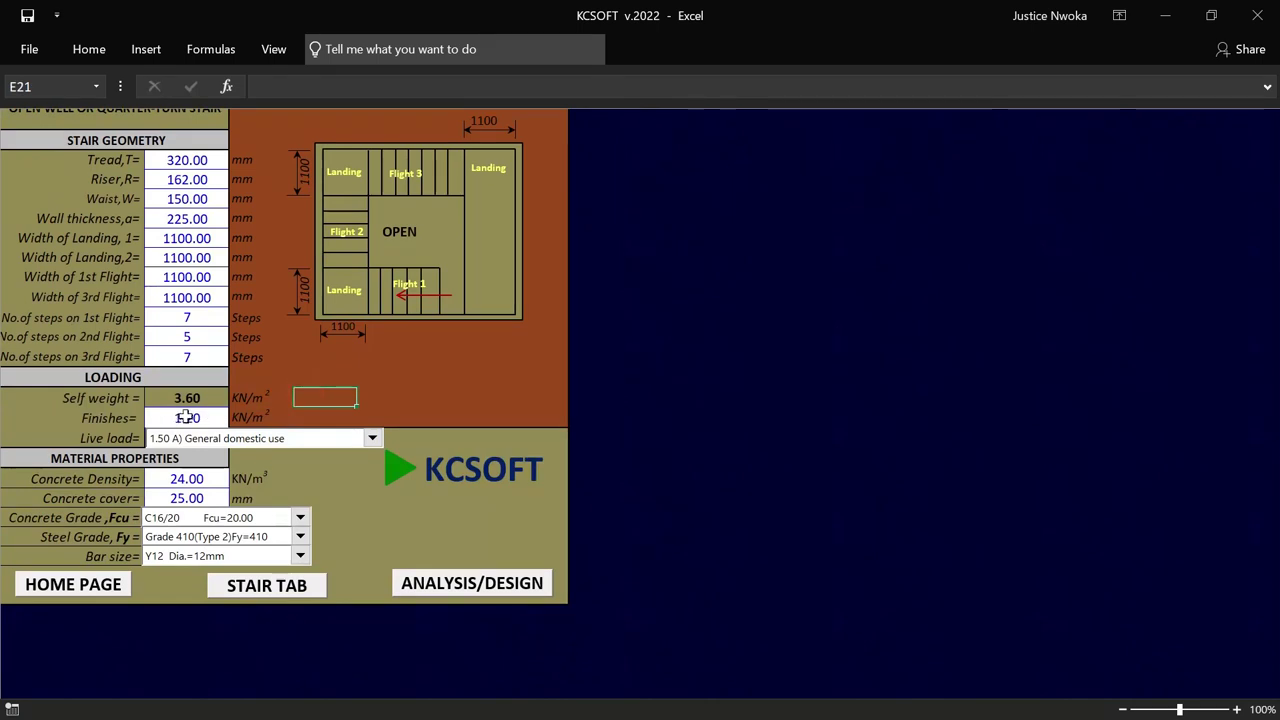